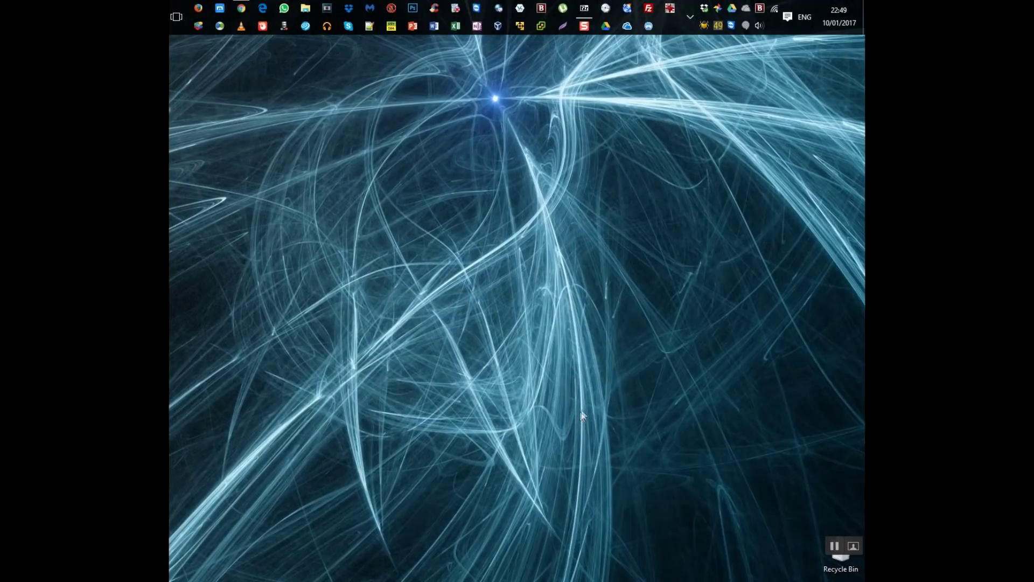
# Step: Open the OneDrive sign-in window, move it aside, and view the local OneDrive folder in File Explorer
pyautogui.click(745, 9)
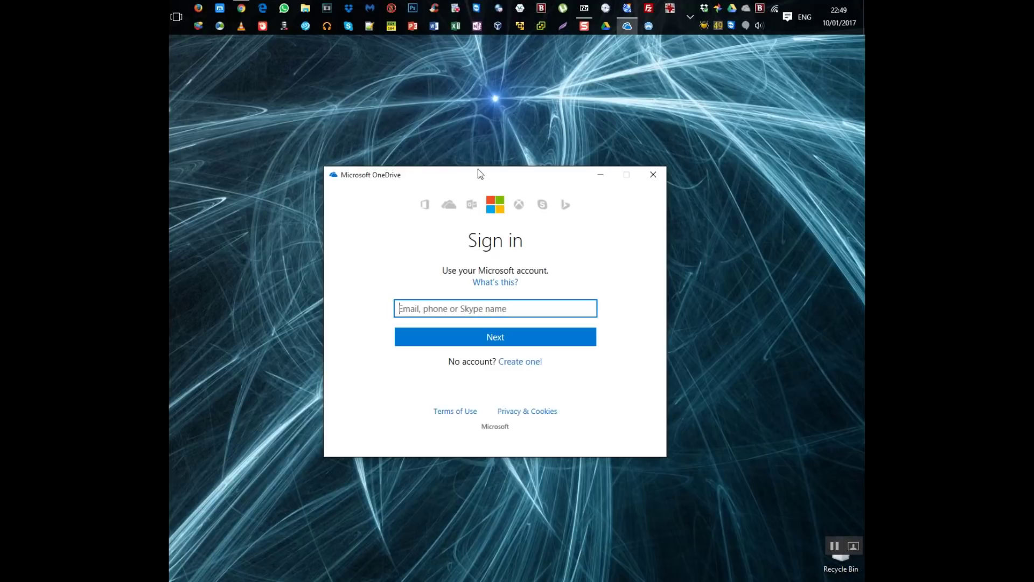
pyautogui.moveTo(487, 175); pyautogui.dragTo(617, 104)
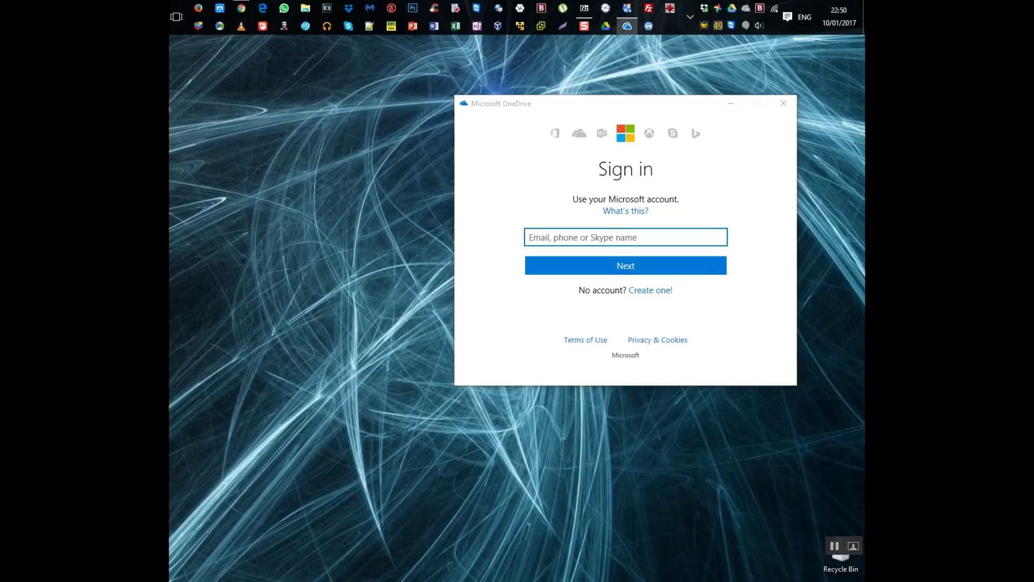
pyautogui.press('super+e')
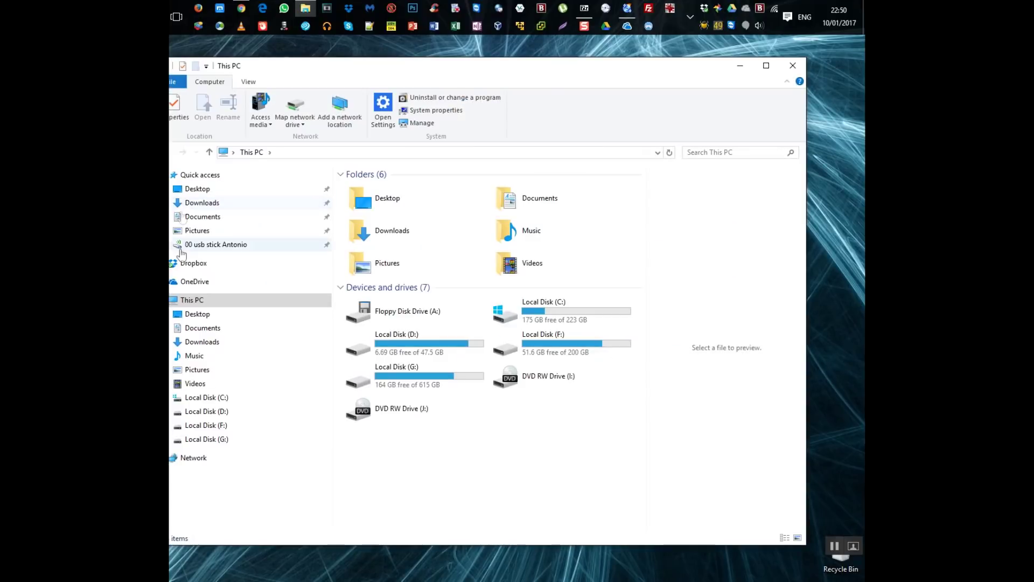
pyautogui.click(196, 283)
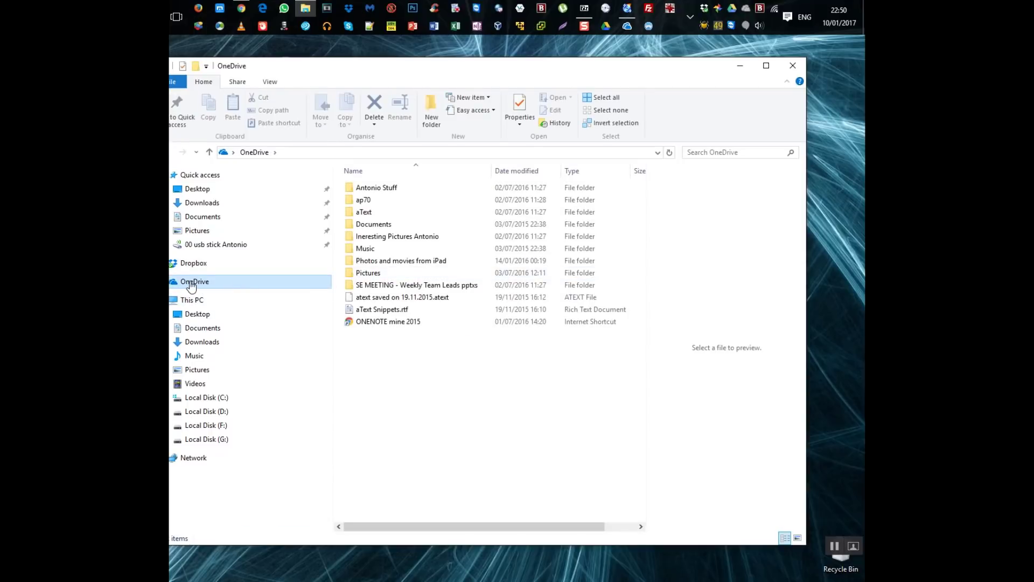
# Step: Sign in to the OneDrive client with the account e-mail address and password
pyautogui.click(740, 67)
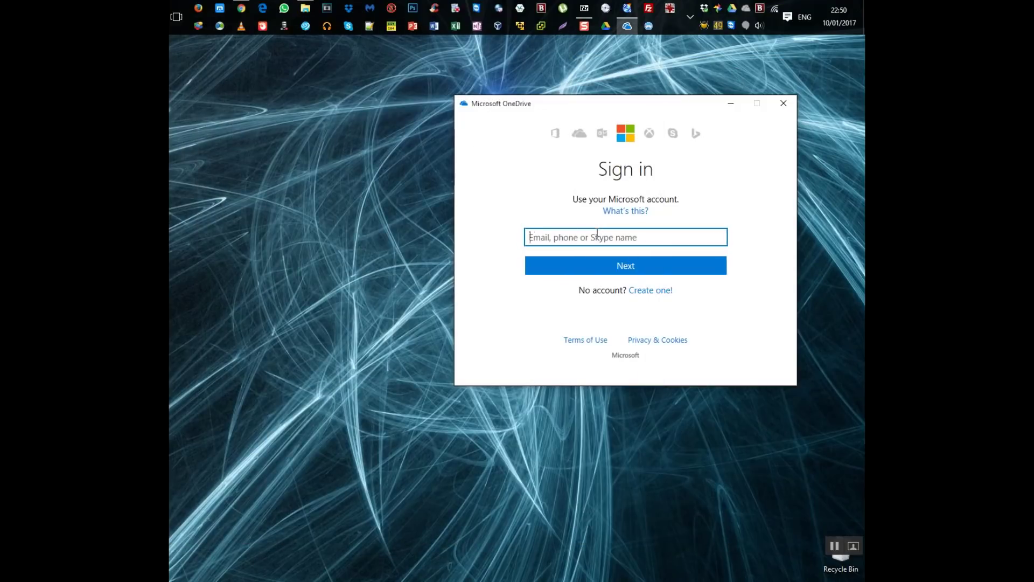
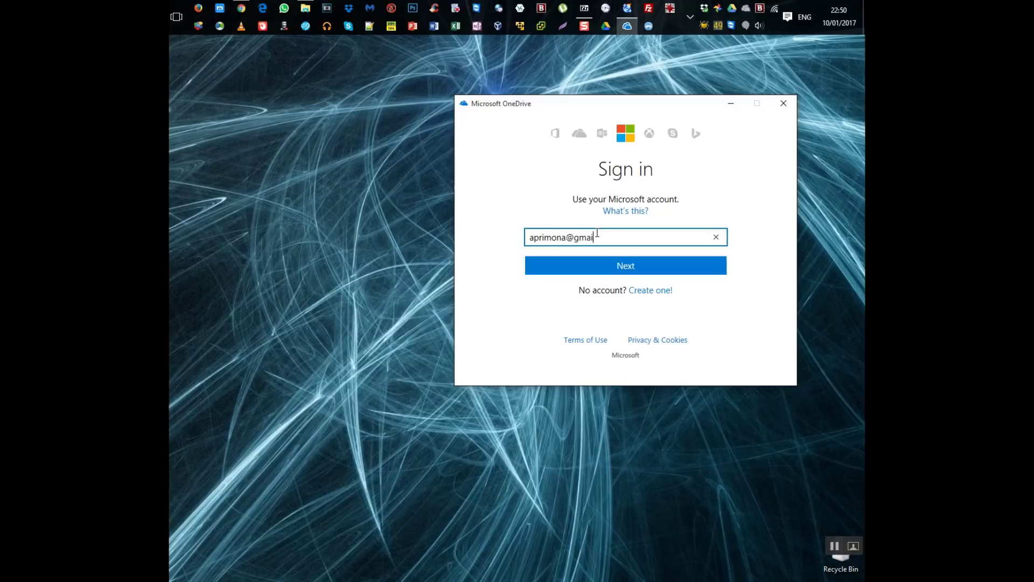
pyautogui.click(605, 265)
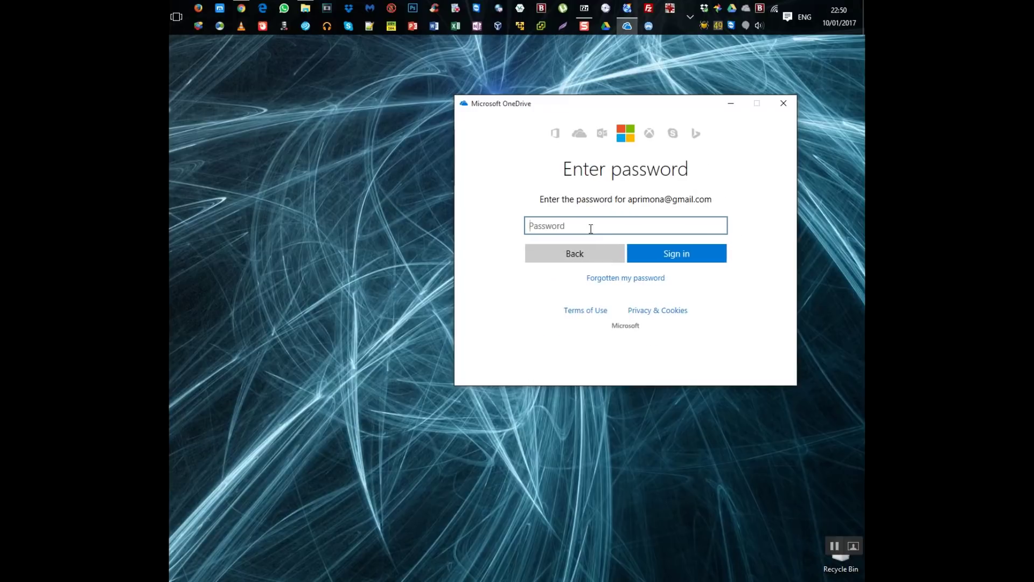
pyautogui.write('•••')
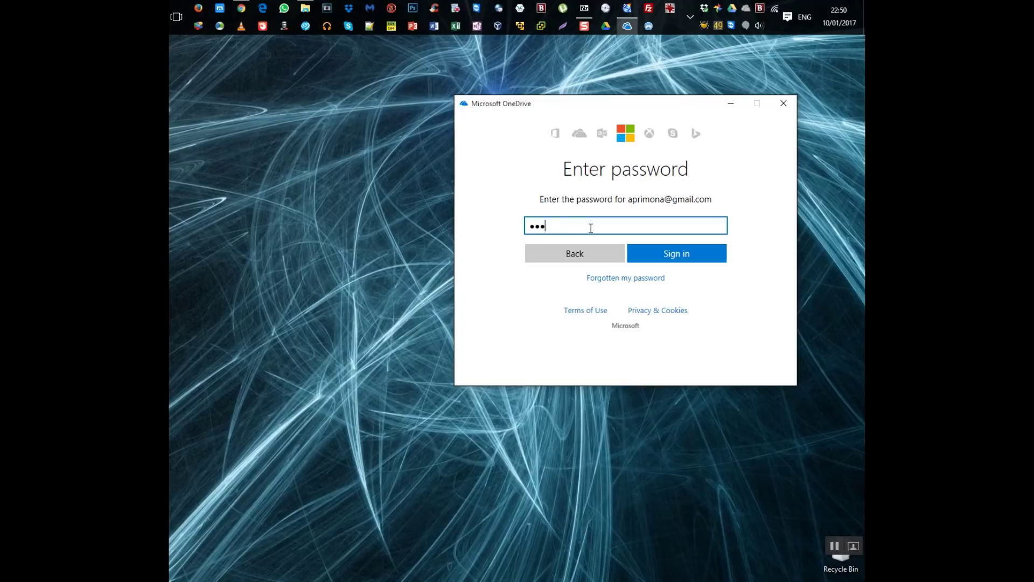
pyautogui.write('•••••••')
pyautogui.press('Tab')
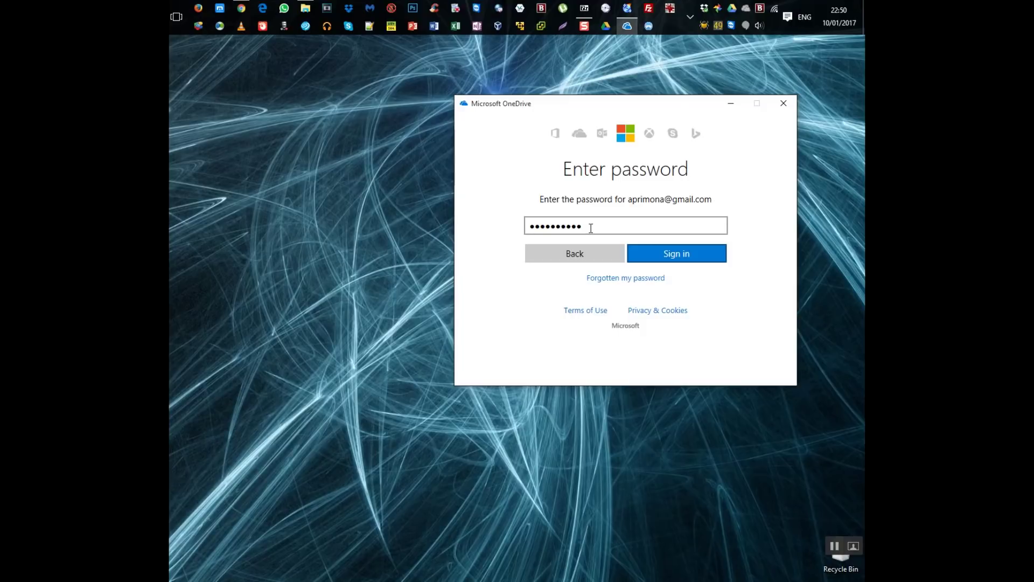
pyautogui.press('Return')
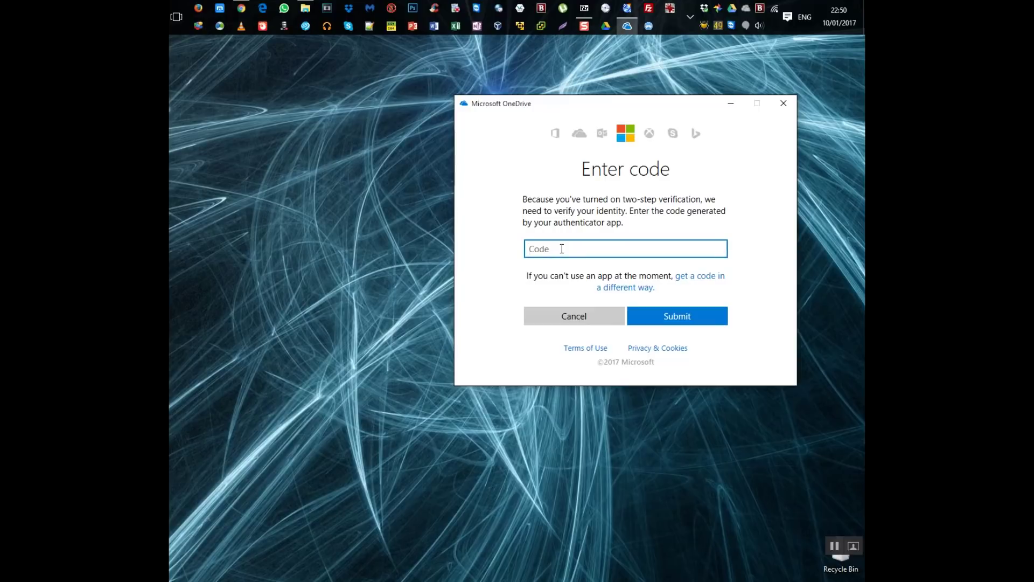
# Step: Submit the authenticator verification code, then resubmit a corrected code after the first attempt fails
pyautogui.click(693, 321)
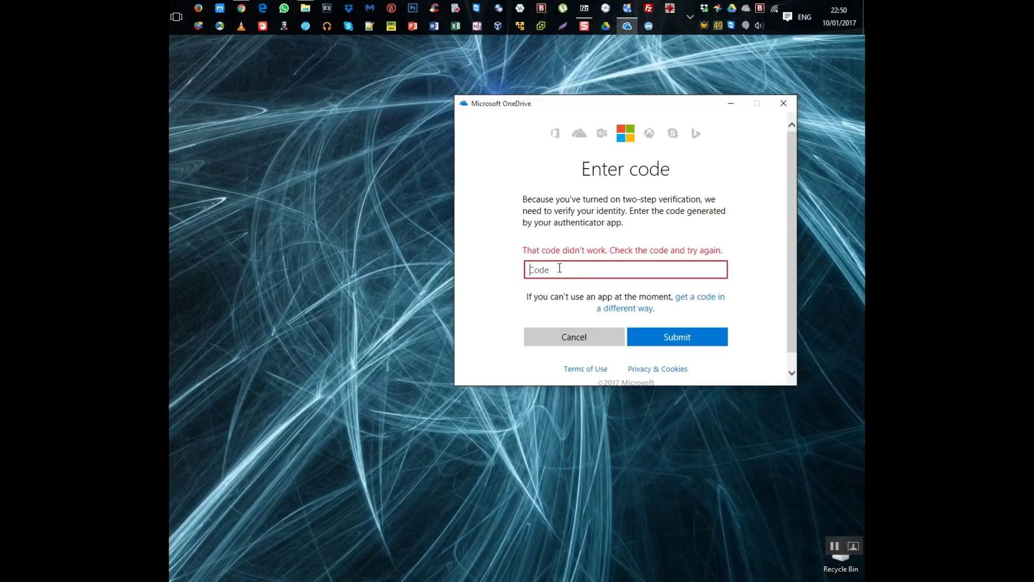
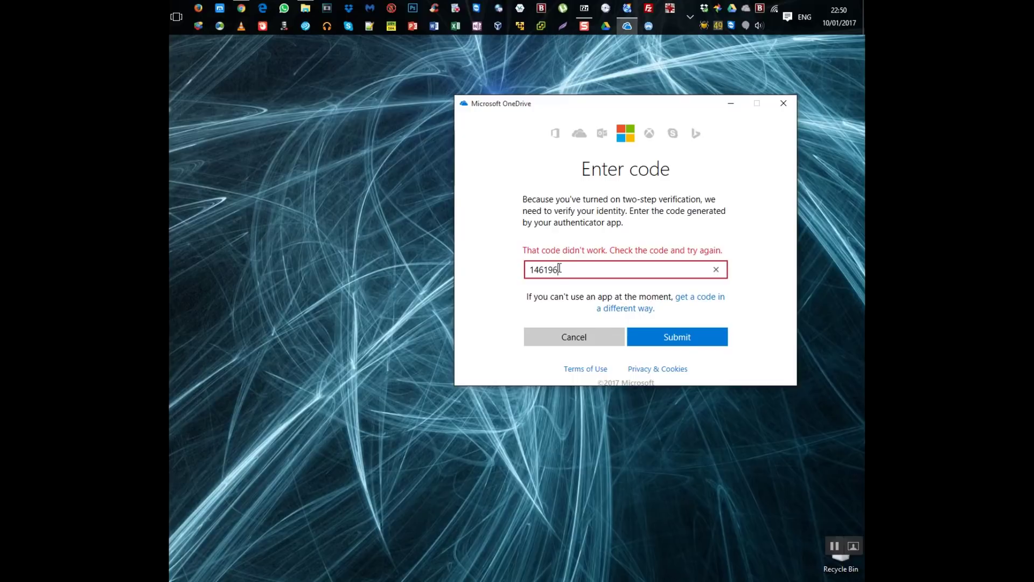
pyautogui.click(682, 339)
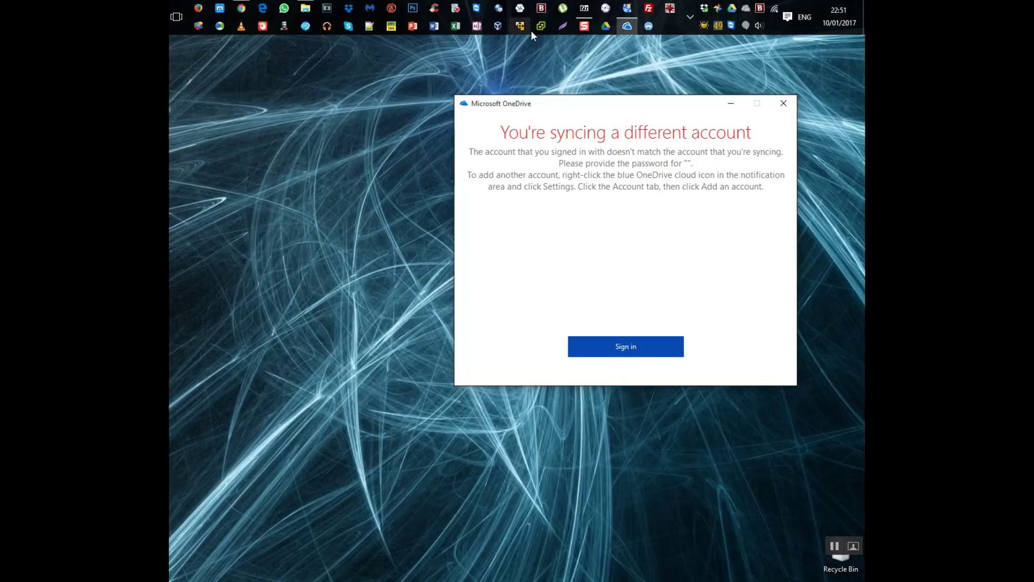
pyautogui.click(563, 27)
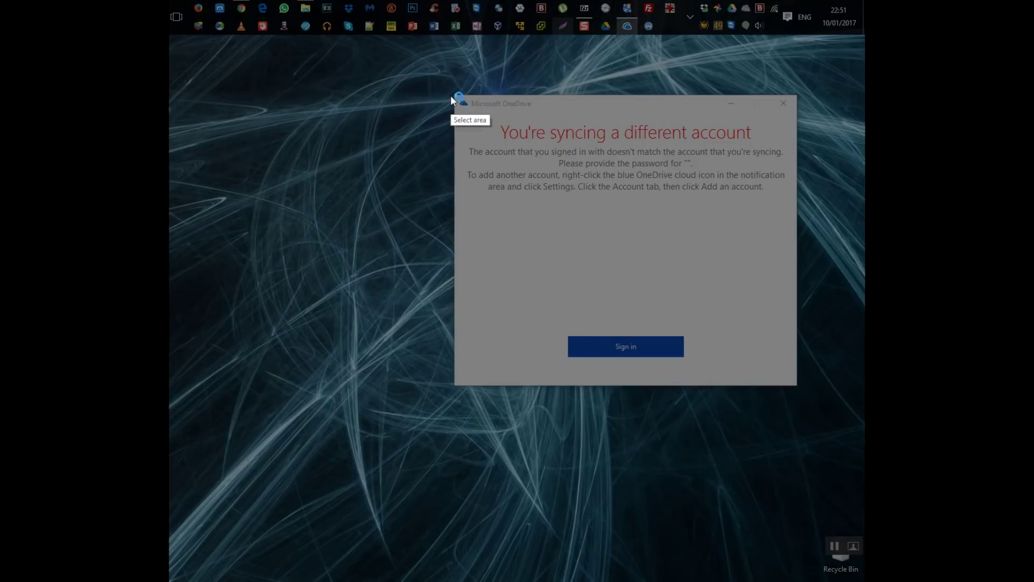
pyautogui.moveTo(455, 94); pyautogui.dragTo(796, 384)
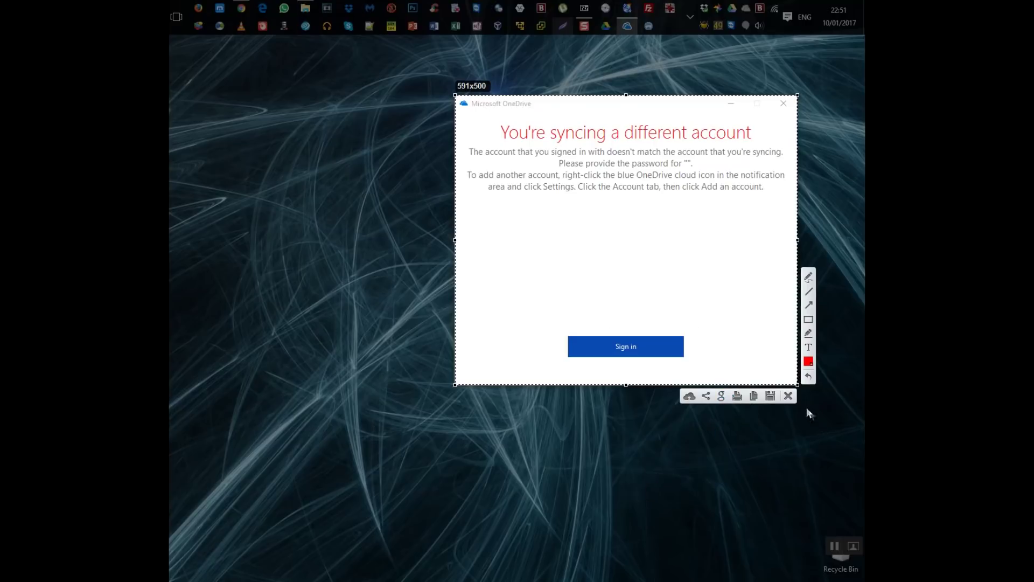
pyautogui.click(790, 397)
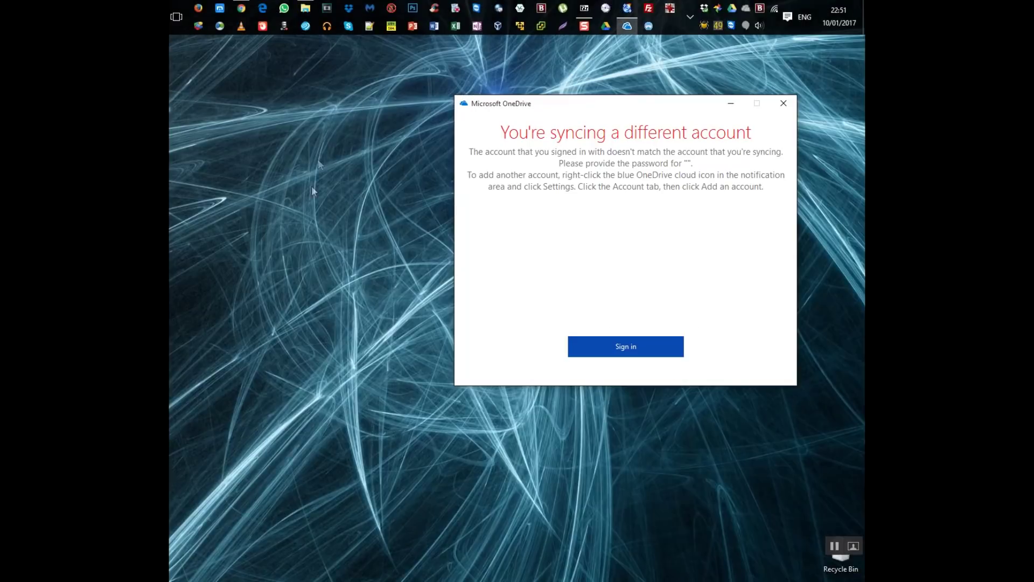
pyautogui.click(241, 8)
# Step: Go back to the forum thread's first page of replies
pyautogui.scroll(5, 346, 311)
pyautogui.scroll(3, 347, 311)
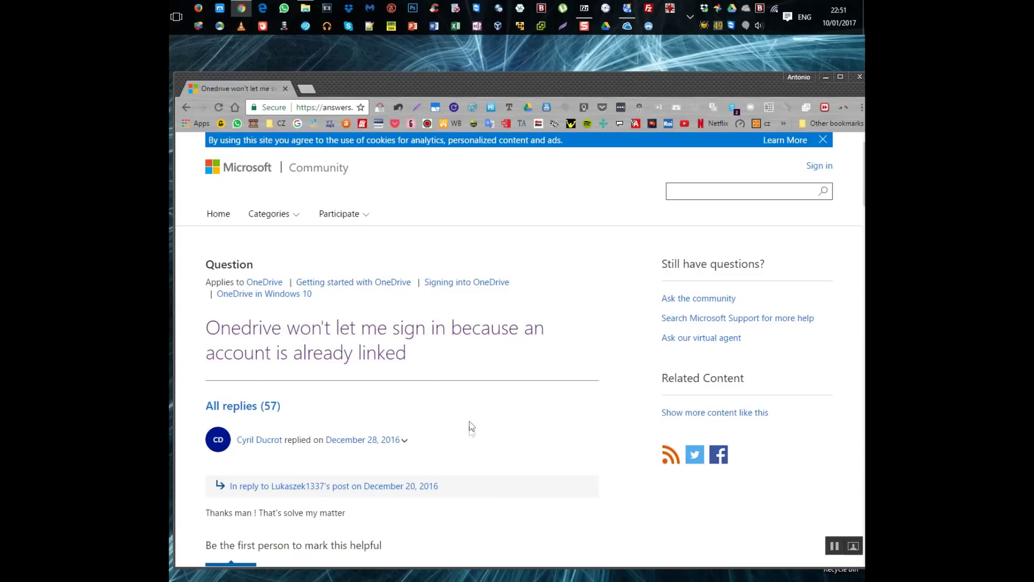
pyautogui.scroll(-10, 303, 371)
pyautogui.scroll(7, 303, 365)
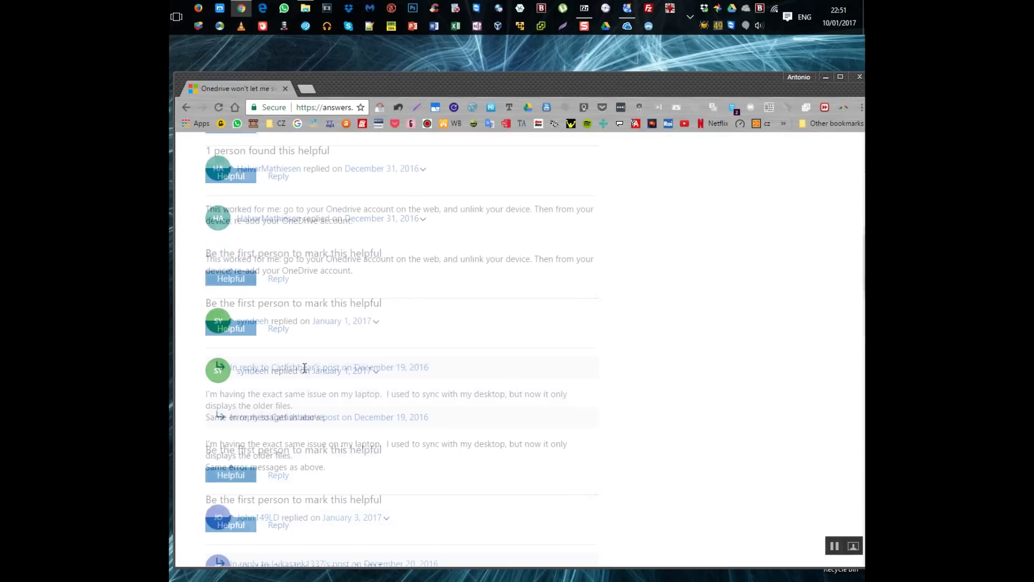
pyautogui.scroll(4, 292, 325)
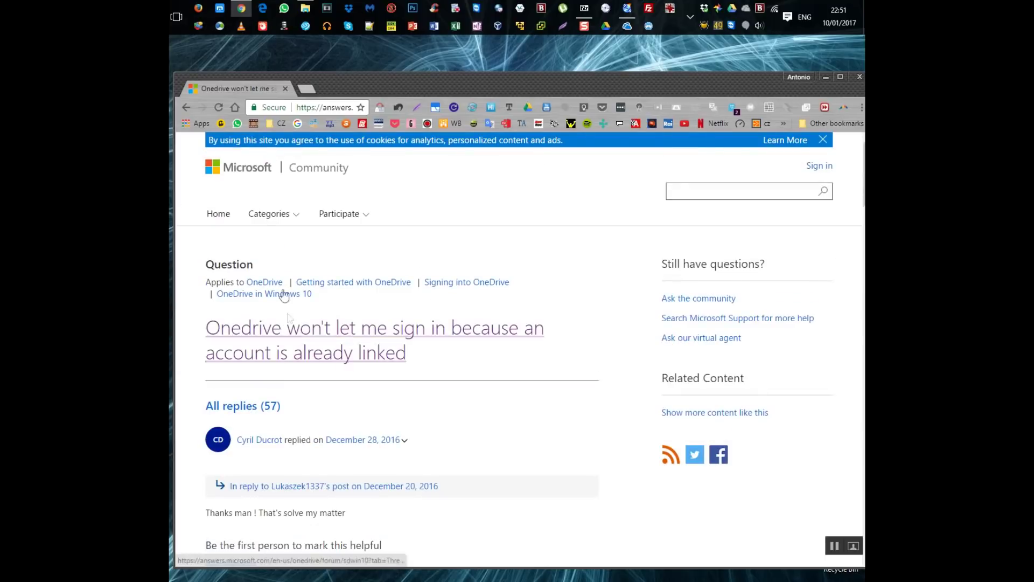
pyautogui.click(186, 107)
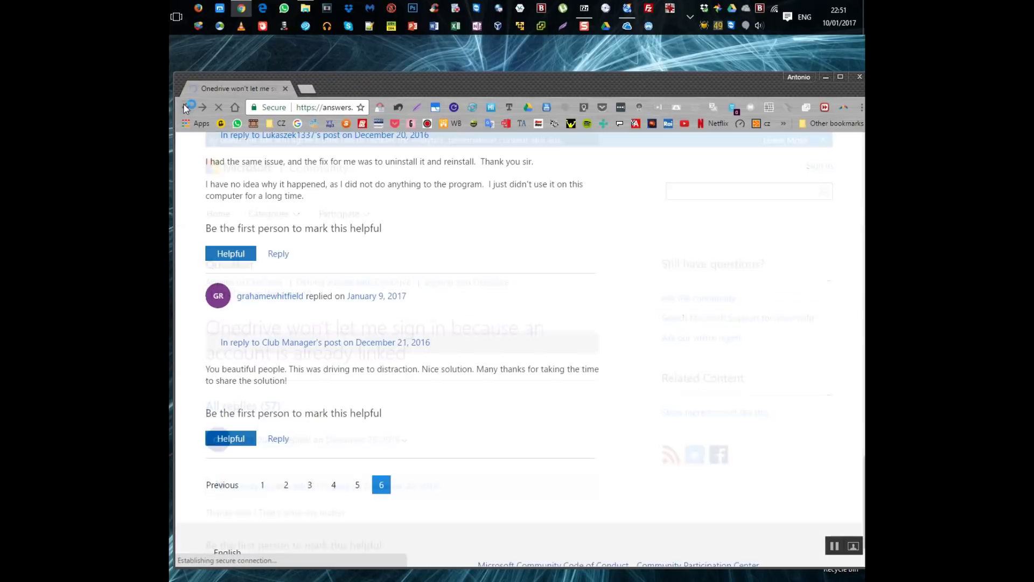
pyautogui.click(271, 485)
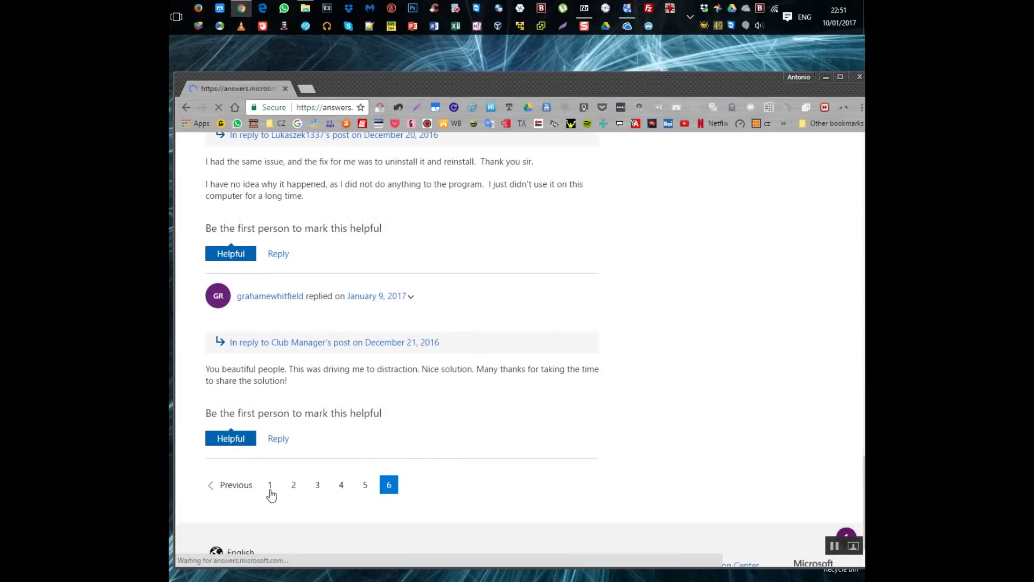
# Step: Read down through the first page of replies and go to page 6
pyautogui.scroll(-15, 376, 357)
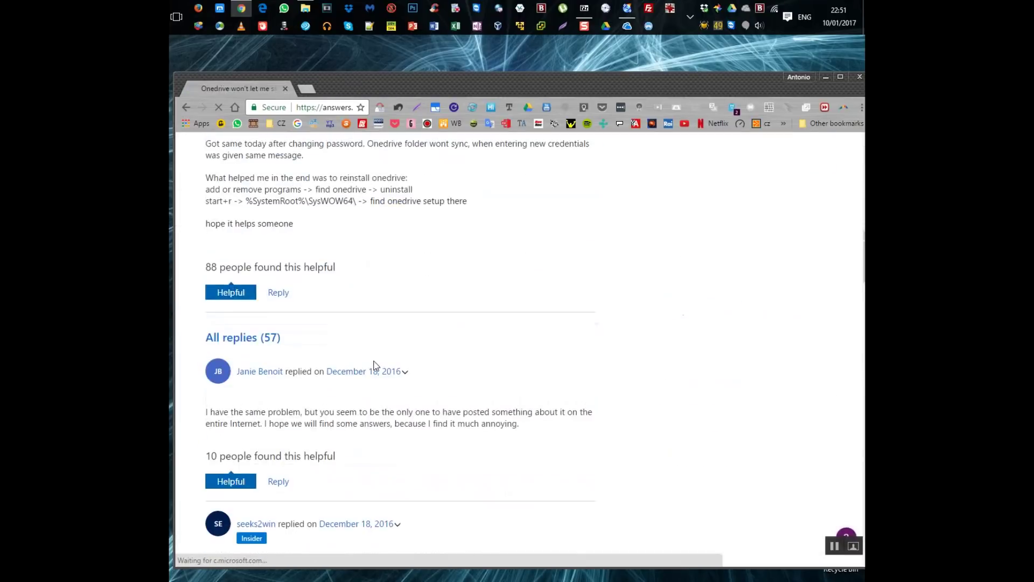
pyautogui.scroll(-10, 369, 356)
pyautogui.scroll(4, 442, 337)
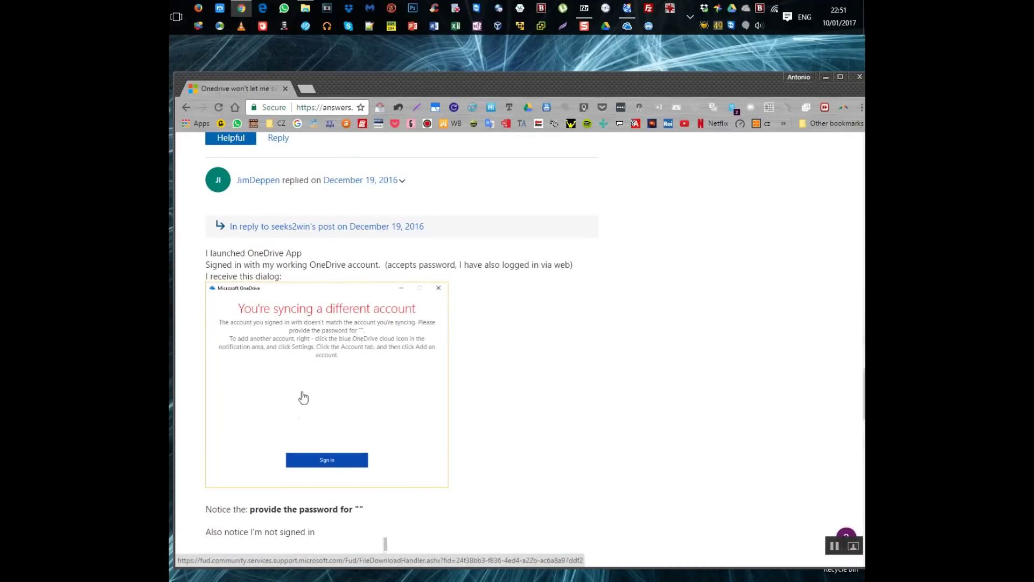
pyautogui.scroll(-6, 305, 426)
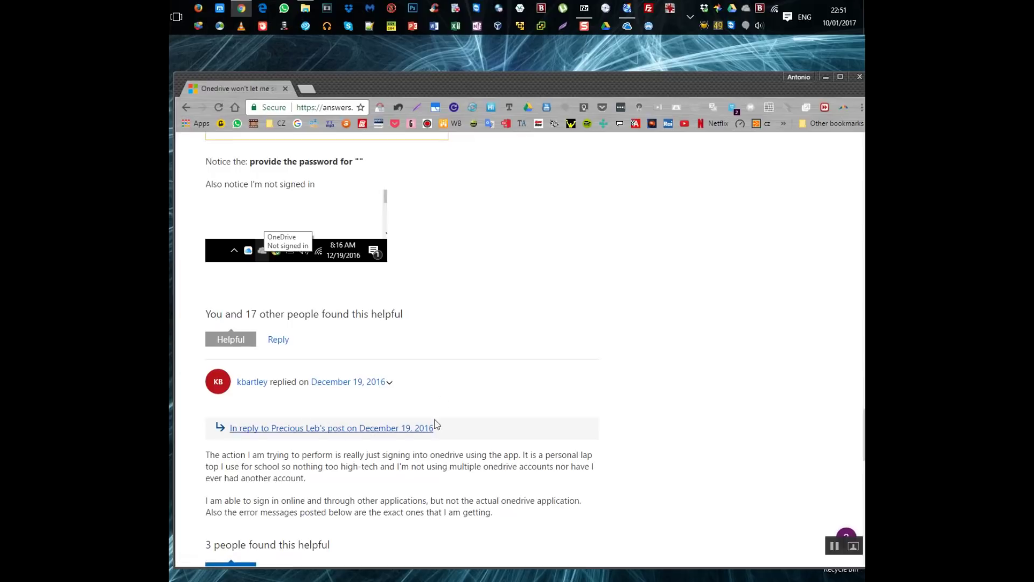
pyautogui.scroll(-2, 301, 275)
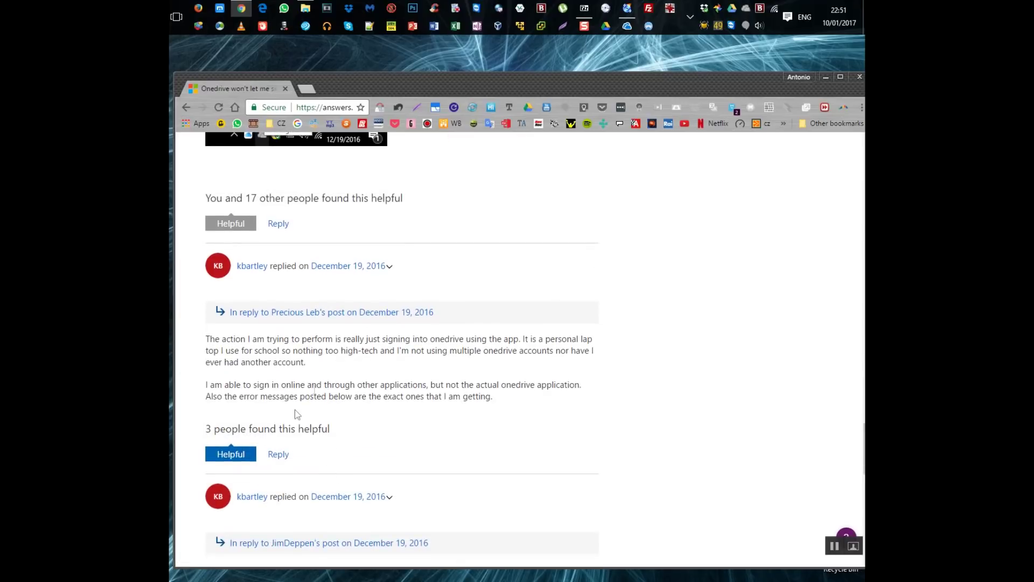
pyautogui.scroll(-3, 319, 433)
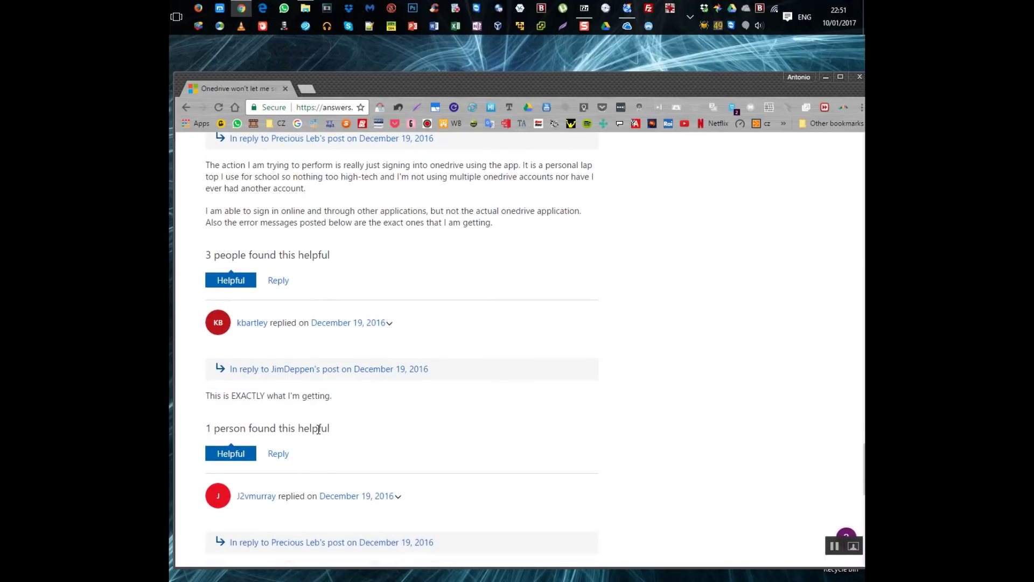
pyautogui.scroll(-6, 243, 398)
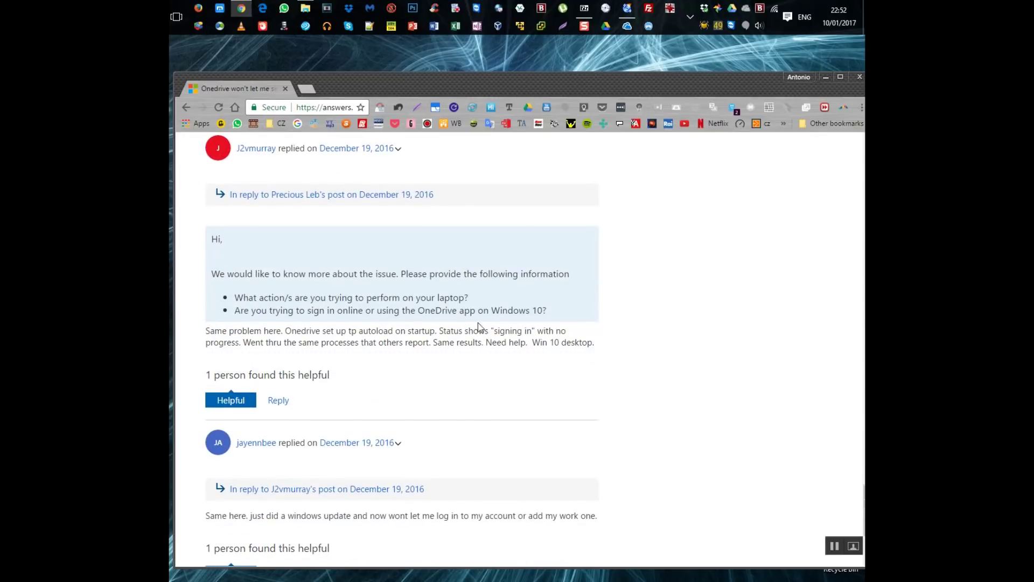
pyautogui.scroll(-3, 298, 366)
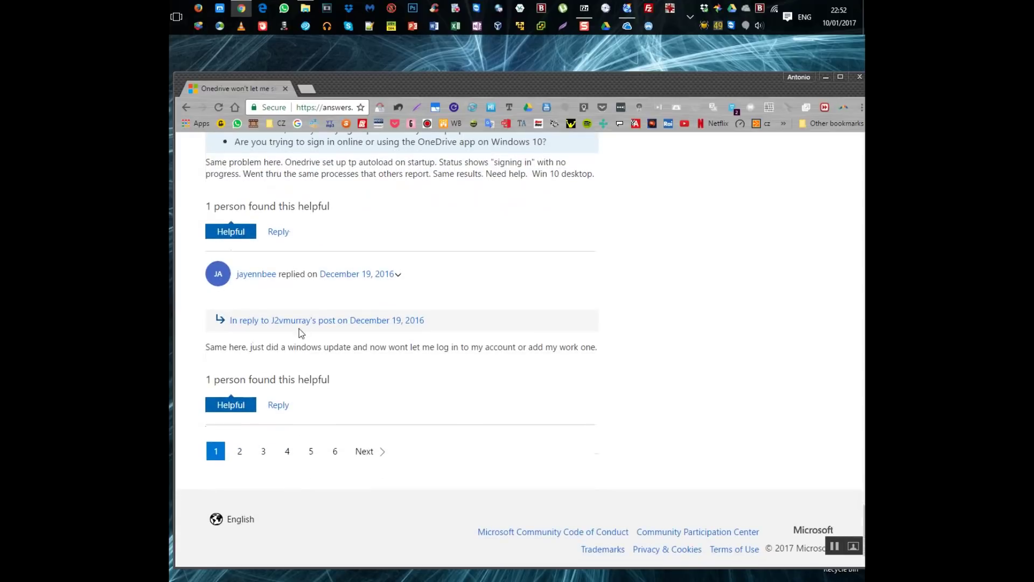
pyautogui.click(337, 452)
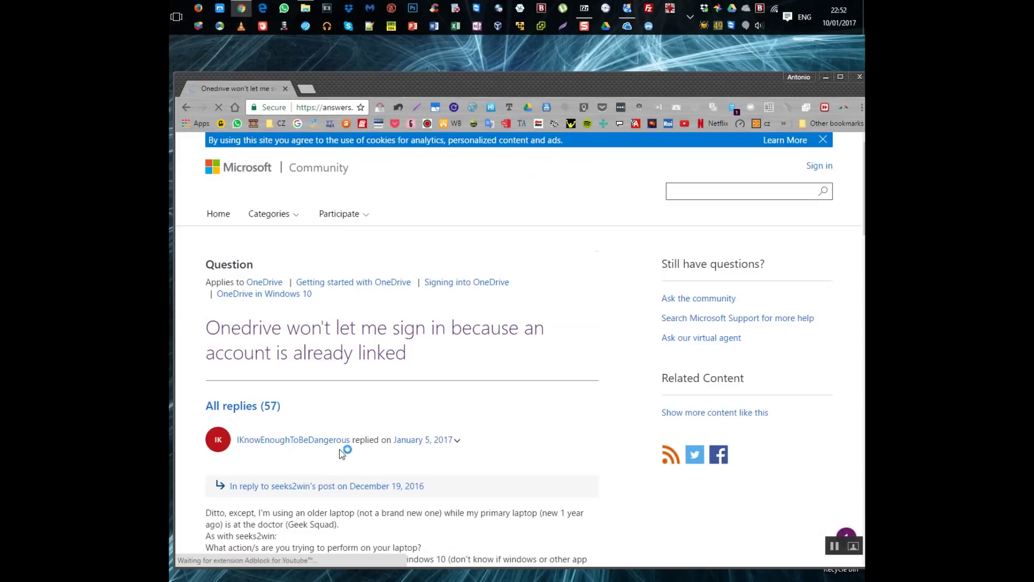
# Step: Read through the page 6 replies, highlighting passages including the 'It worked!' reply
pyautogui.scroll(-5, 339, 450)
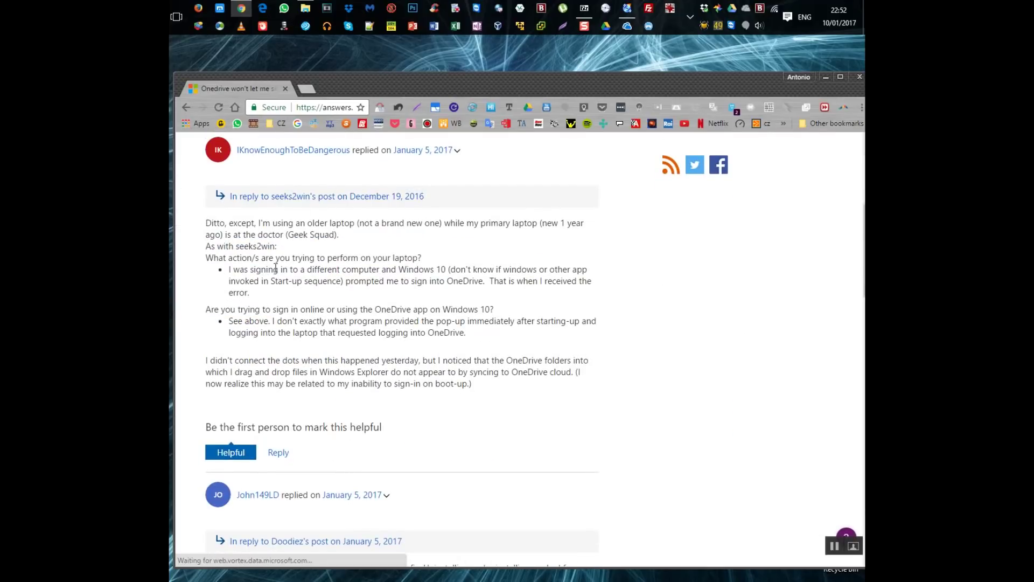
pyautogui.scroll(-4, 269, 302)
pyautogui.scroll(-1, 249, 368)
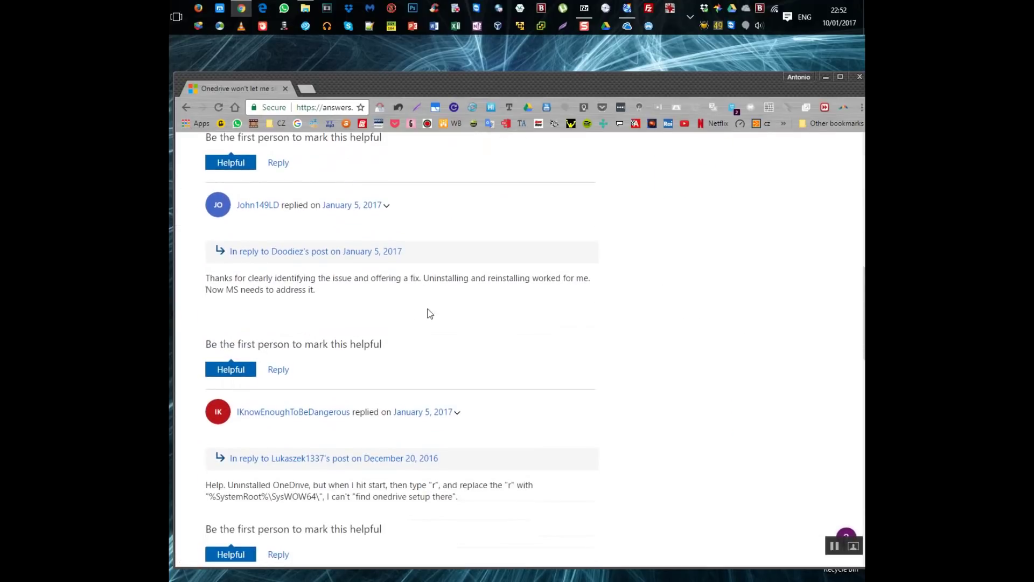
pyautogui.moveTo(205, 285); pyautogui.dragTo(338, 289)
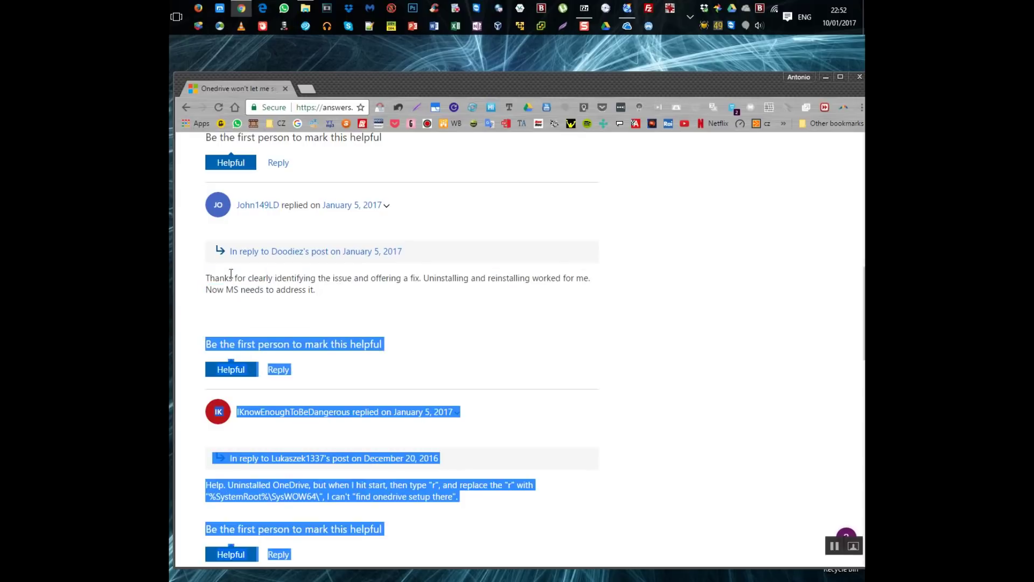
pyautogui.moveTo(206, 277); pyautogui.dragTo(352, 291)
pyautogui.scroll(-3, 353, 312)
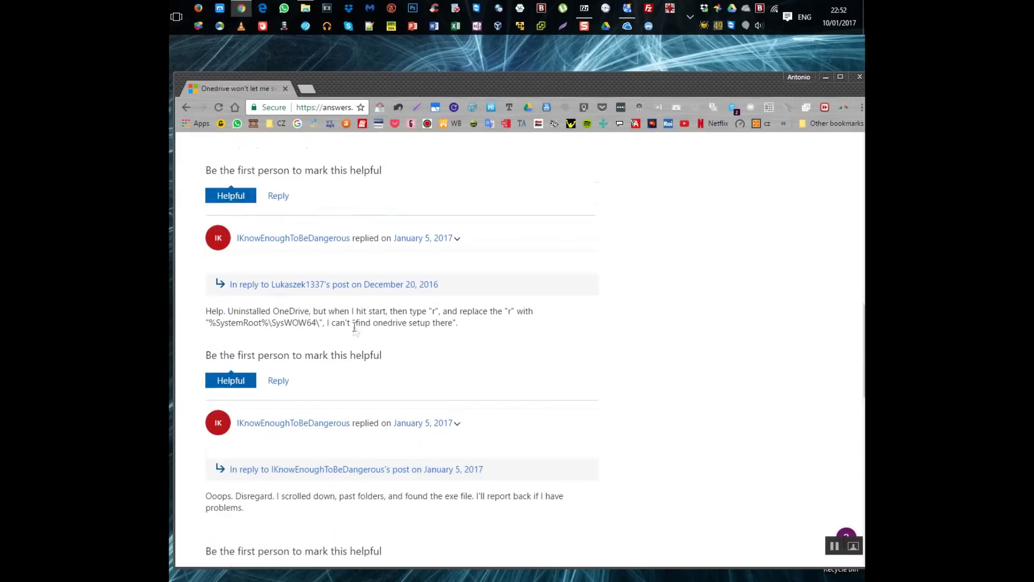
pyautogui.moveTo(230, 307); pyautogui.dragTo(487, 340)
pyautogui.scroll(-6, 488, 345)
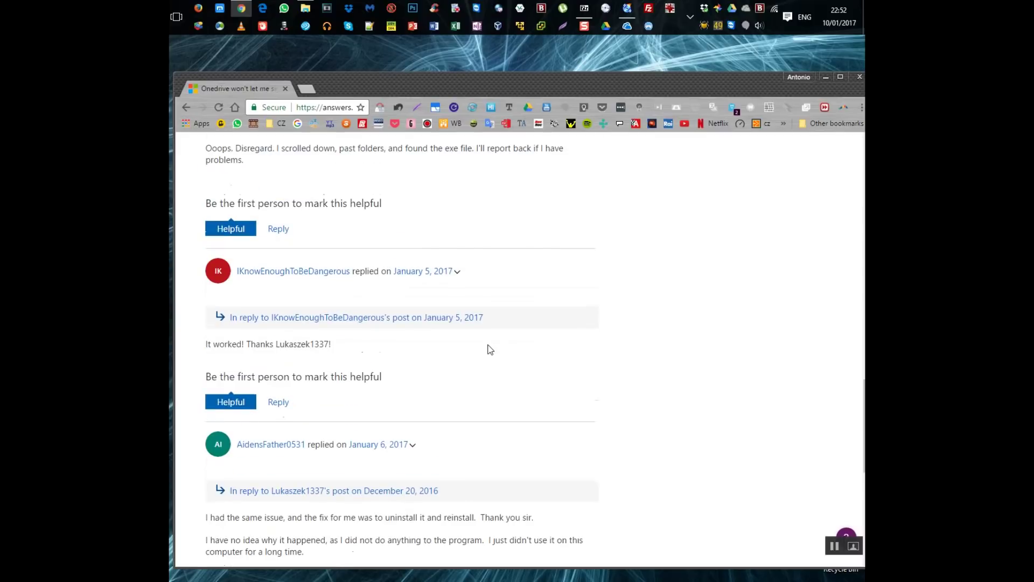
pyautogui.scroll(-1, 490, 351)
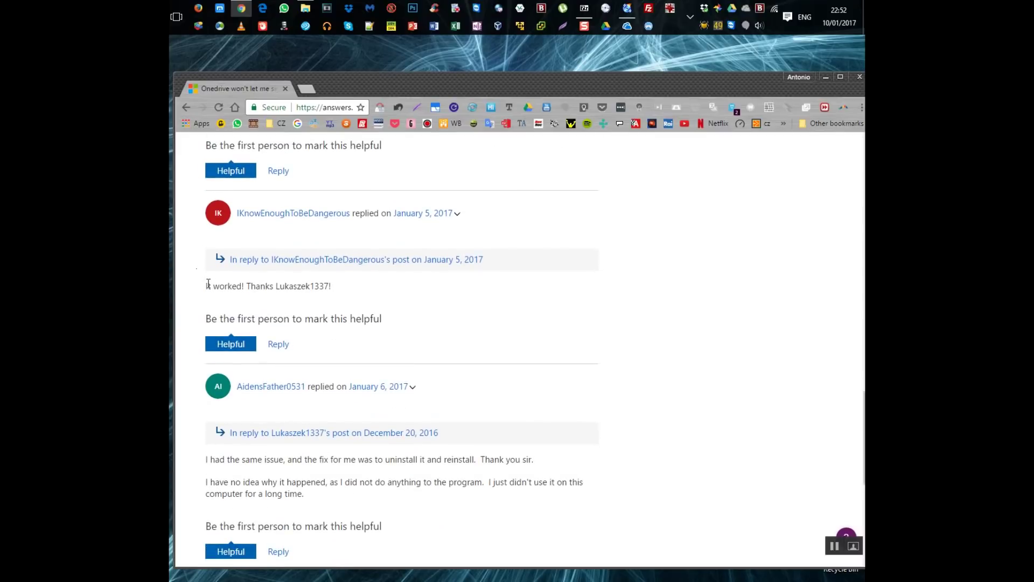
pyautogui.moveTo(208, 283); pyautogui.dragTo(363, 312)
pyautogui.click(444, 323)
pyautogui.scroll(-4, 438, 372)
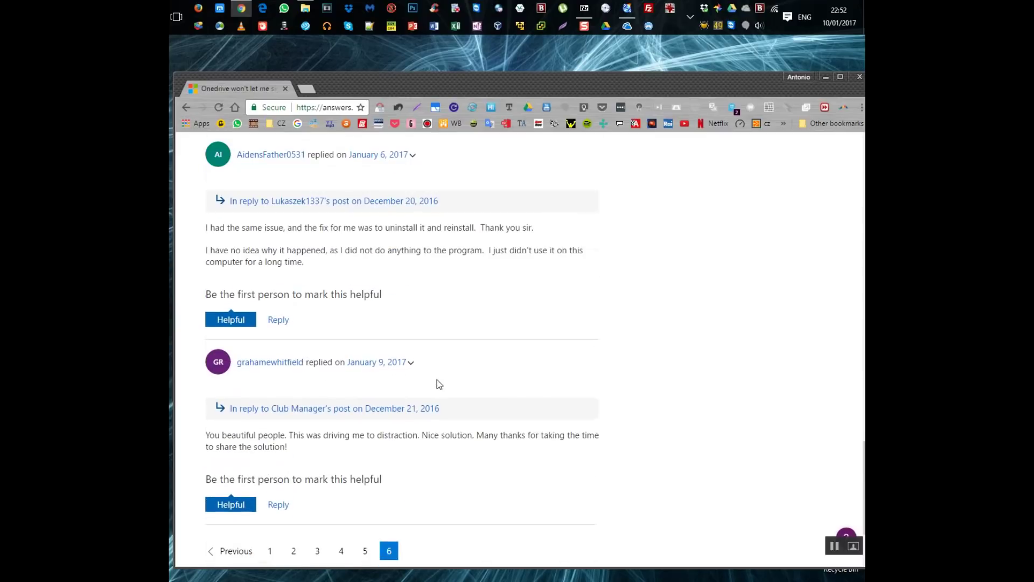
# Step: On page 5, highlight the unlink-your-device reply, then minimize Chrome
pyautogui.click(361, 553)
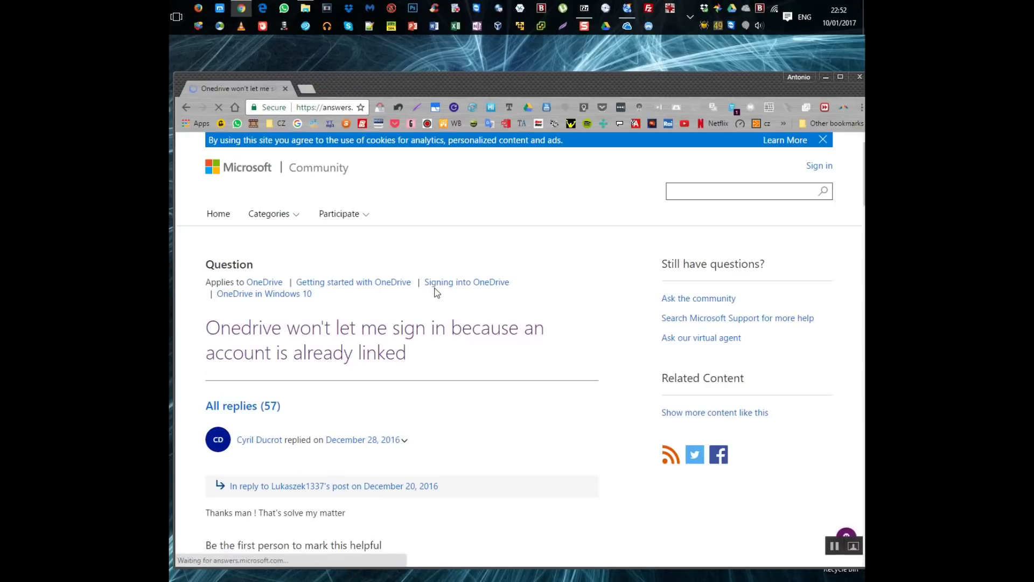
pyautogui.scroll(-10, 335, 386)
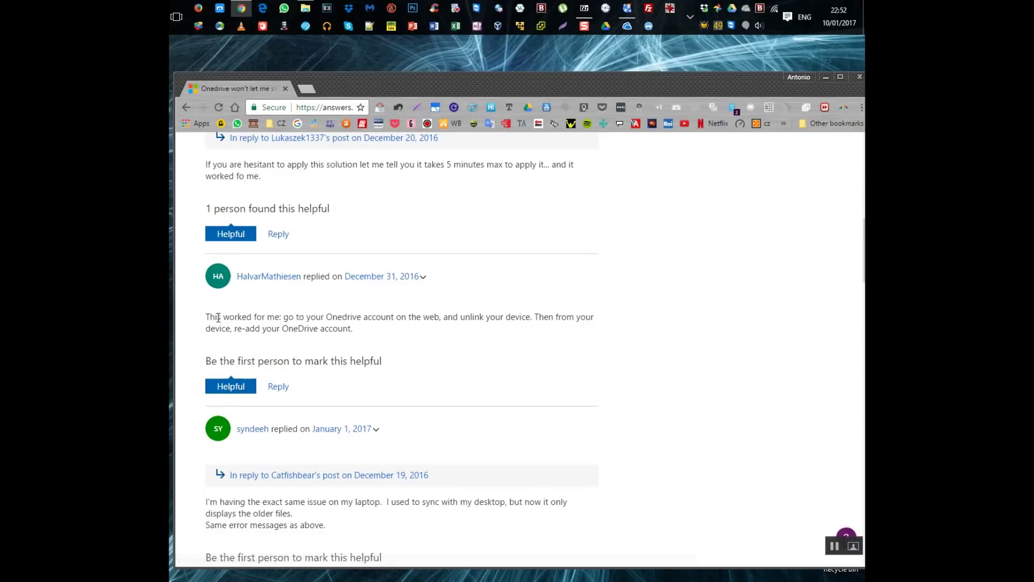
pyautogui.moveTo(209, 316); pyautogui.dragTo(255, 318)
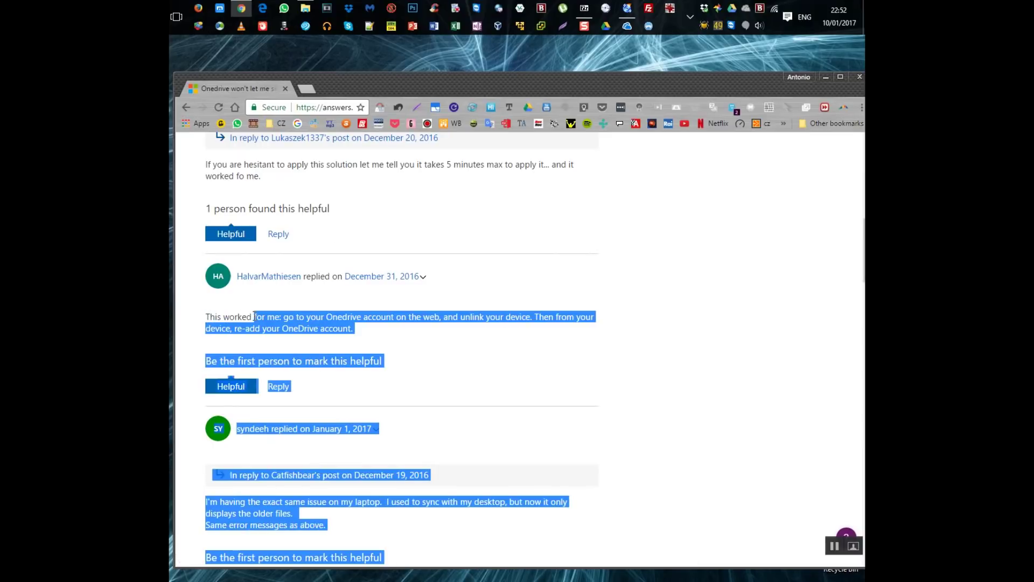
pyautogui.tripleClick(226, 317)
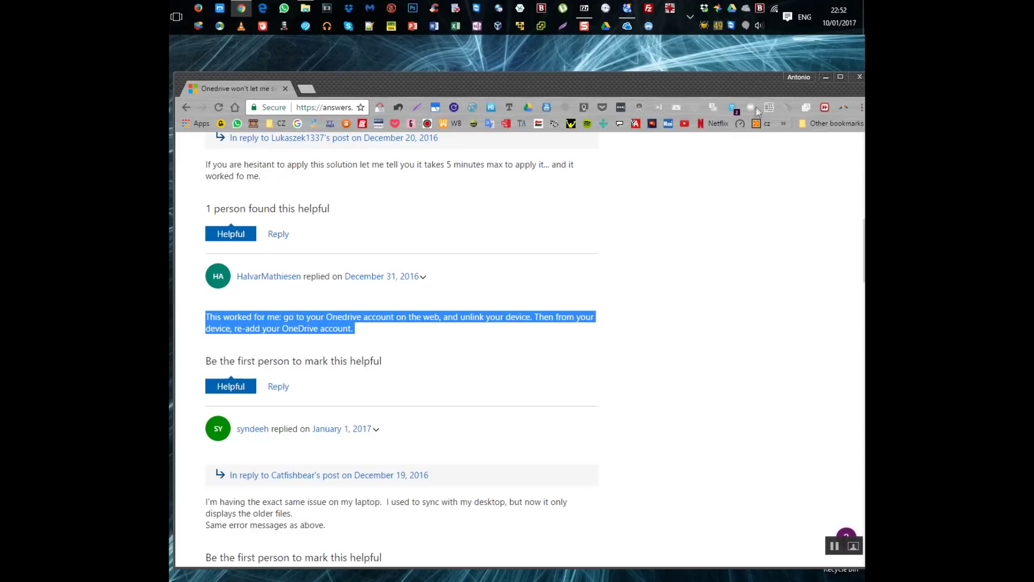
pyautogui.click(825, 77)
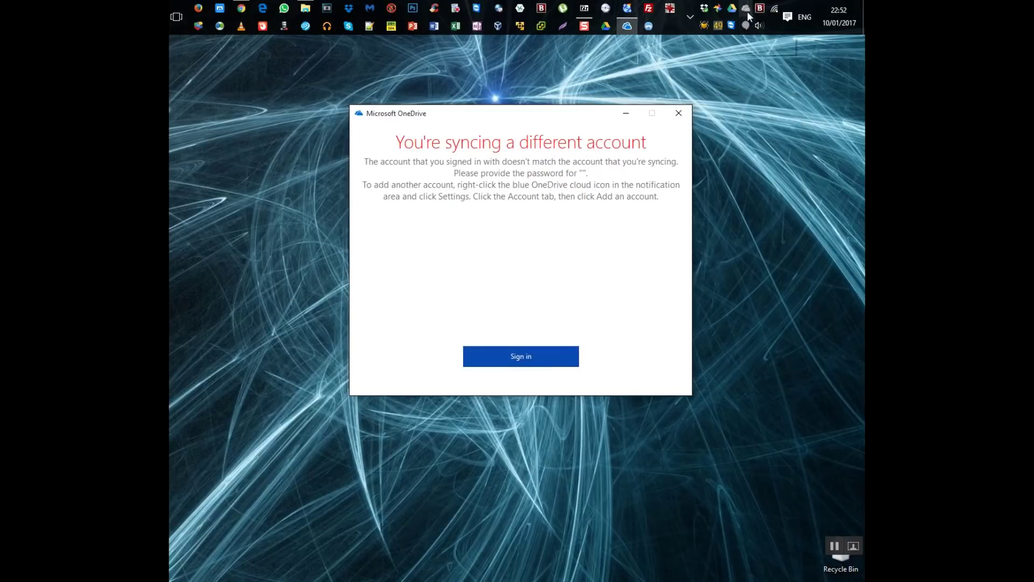
# Step: Choose Add an account in the Account tab of OneDrive Settings
pyautogui.rightClick(747, 12)
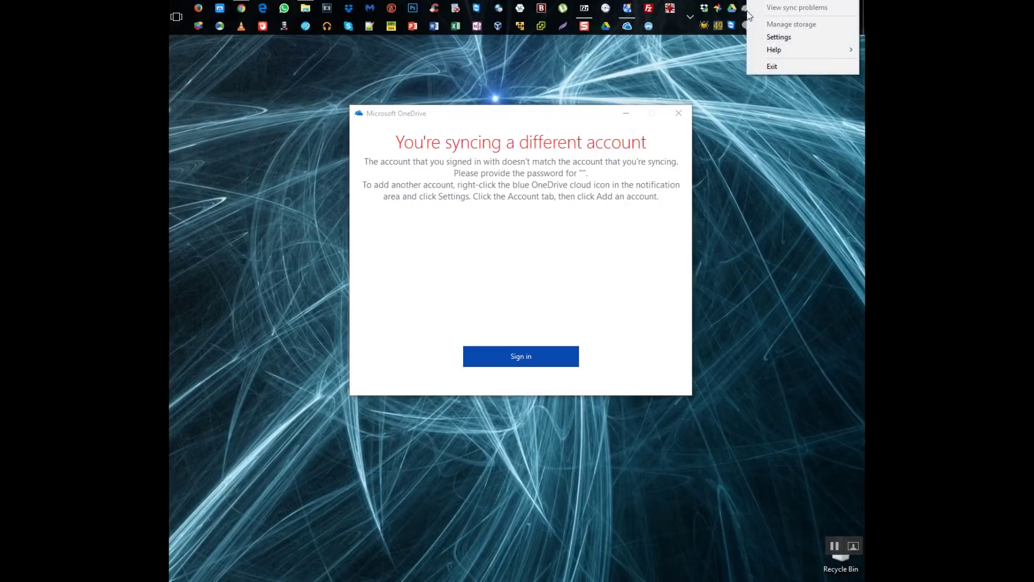
pyautogui.click(776, 36)
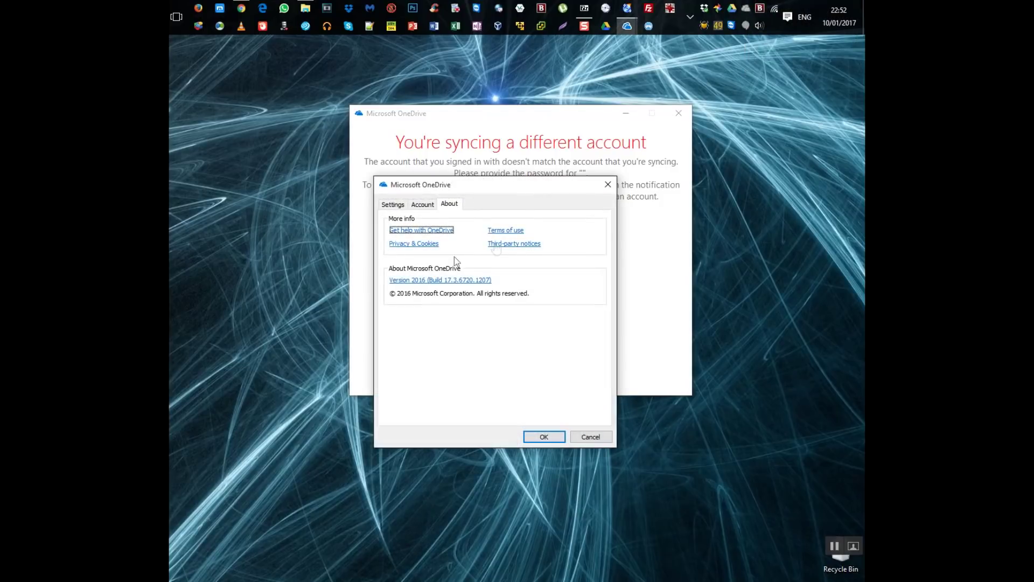
pyautogui.click(422, 204)
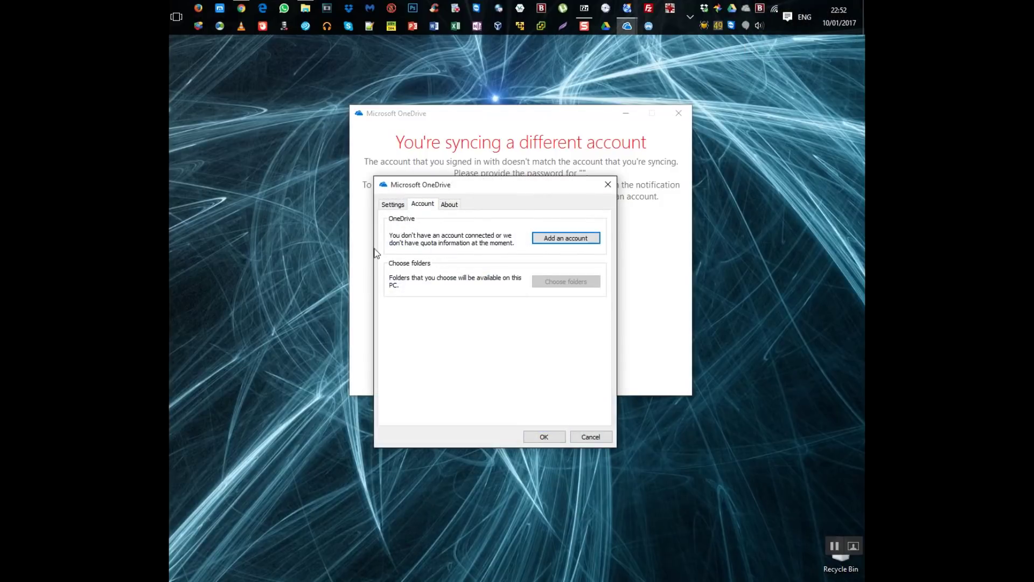
pyautogui.click(544, 242)
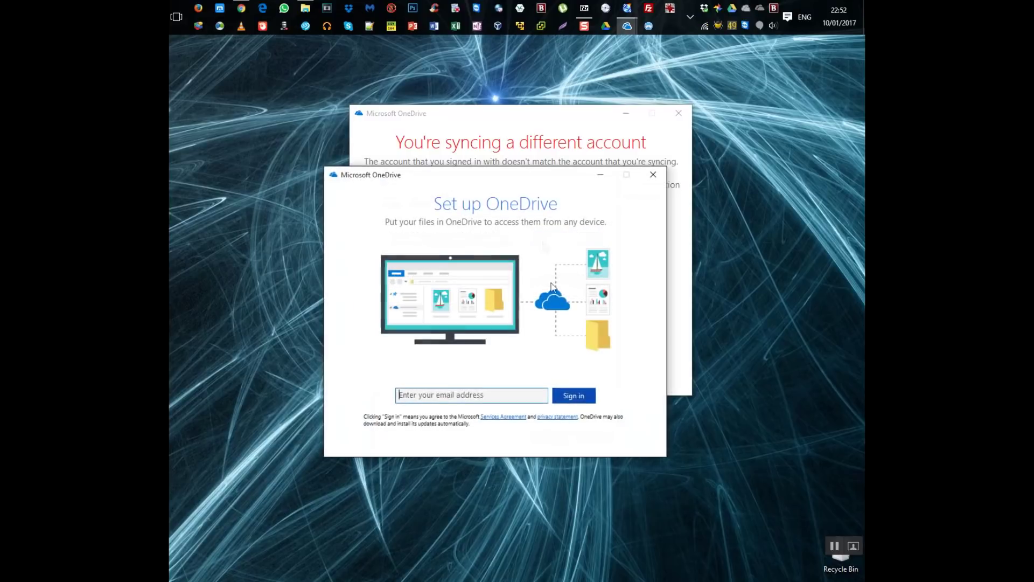
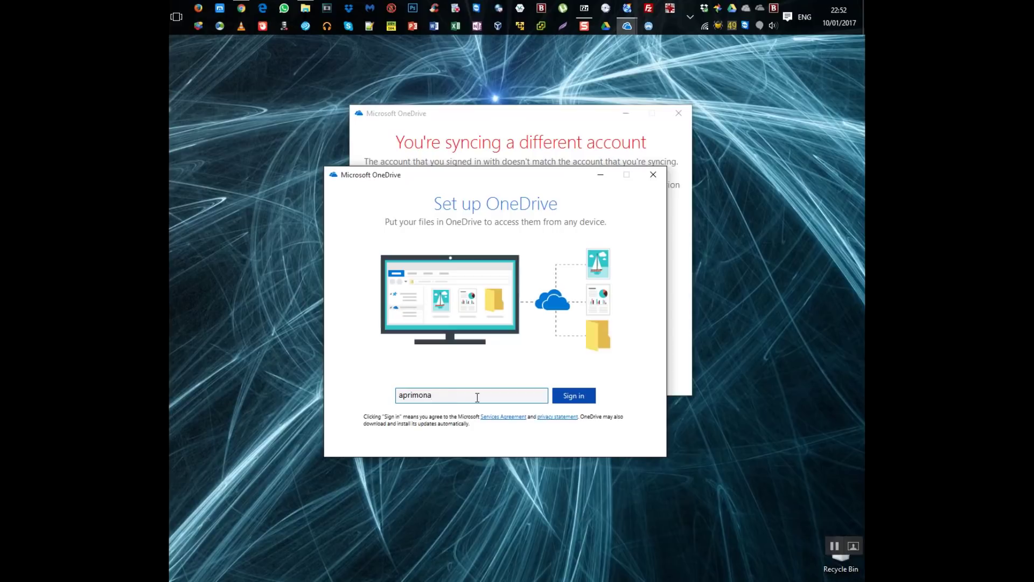
# Step: Submit the account e-mail, close the refused setup window, and return to Chrome
pyautogui.click(559, 392)
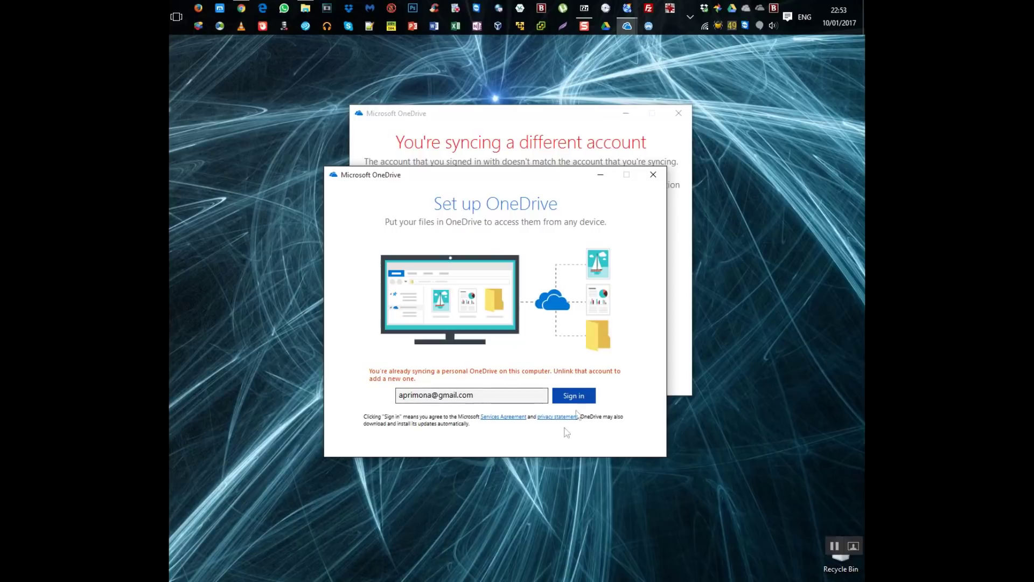
pyautogui.click(662, 181)
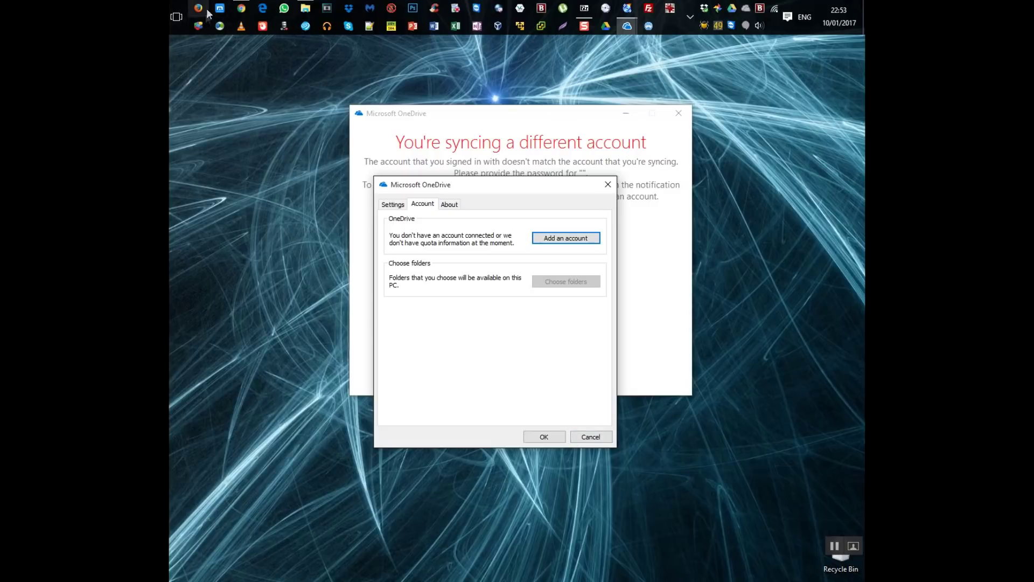
pyautogui.click(241, 8)
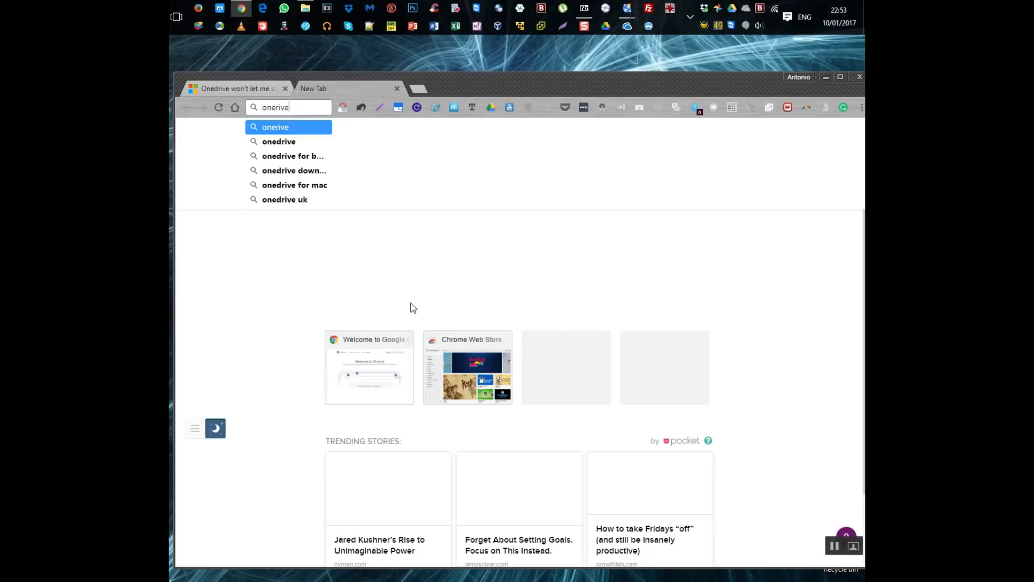
# Step: Search Google for 'onedrive' and open the 'Microsoft OneDrive - Sign In' result
pyautogui.click(286, 141)
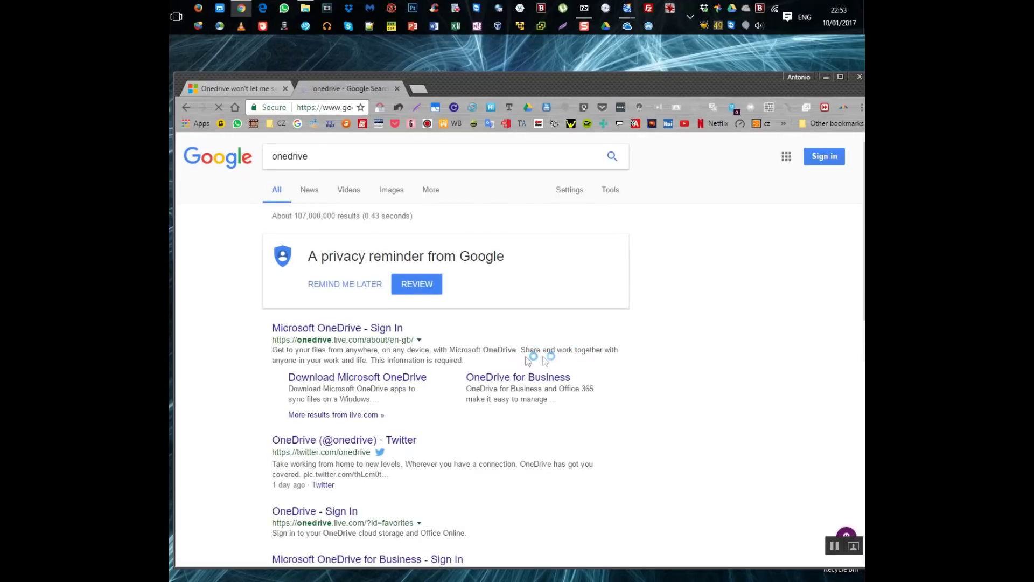
pyautogui.click(361, 333)
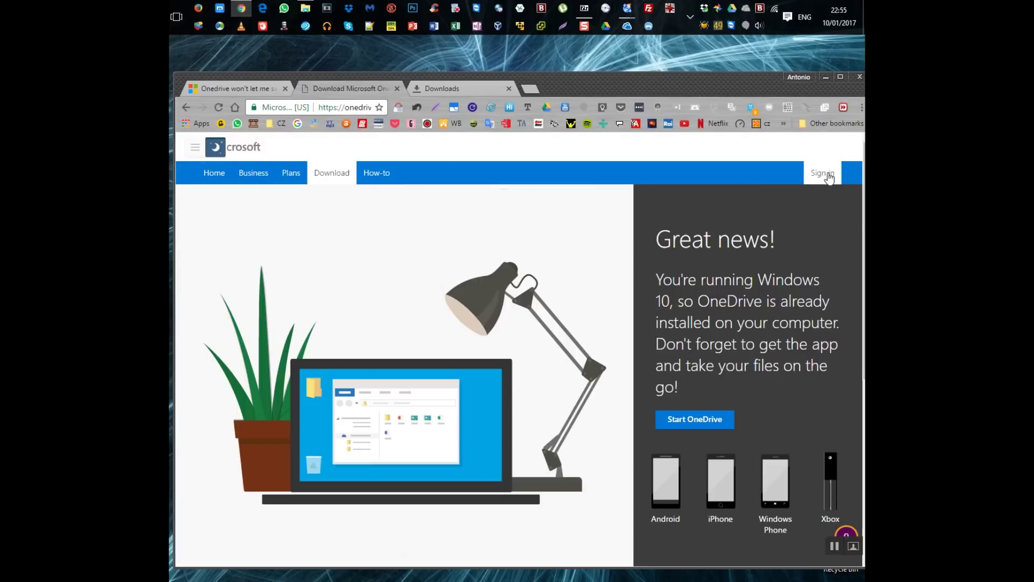
# Step: Enter the account e-mail on the OneDrive website, replacing a stray quote mark with @
pyautogui.click(830, 176)
pyautogui.click(500, 327)
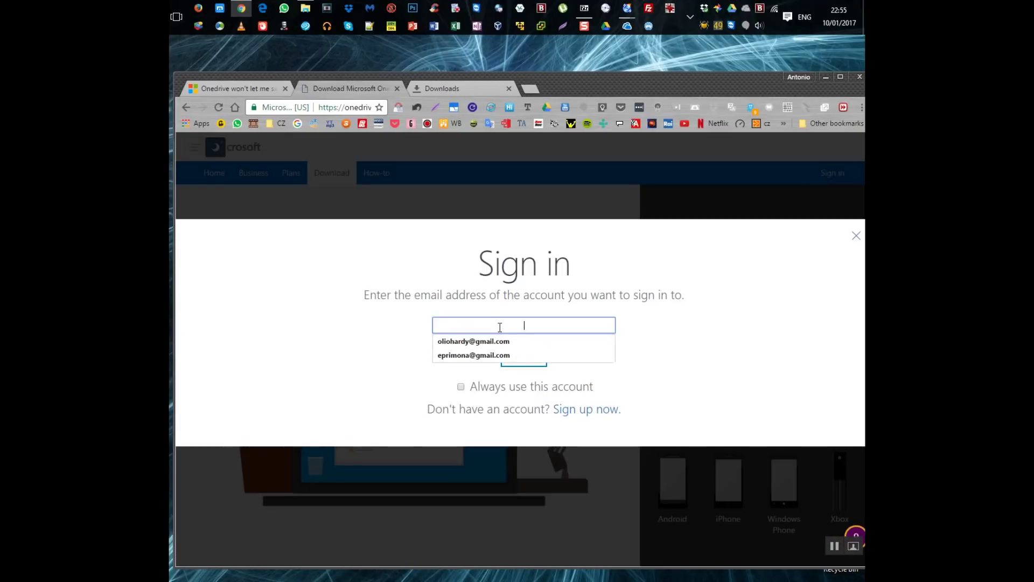
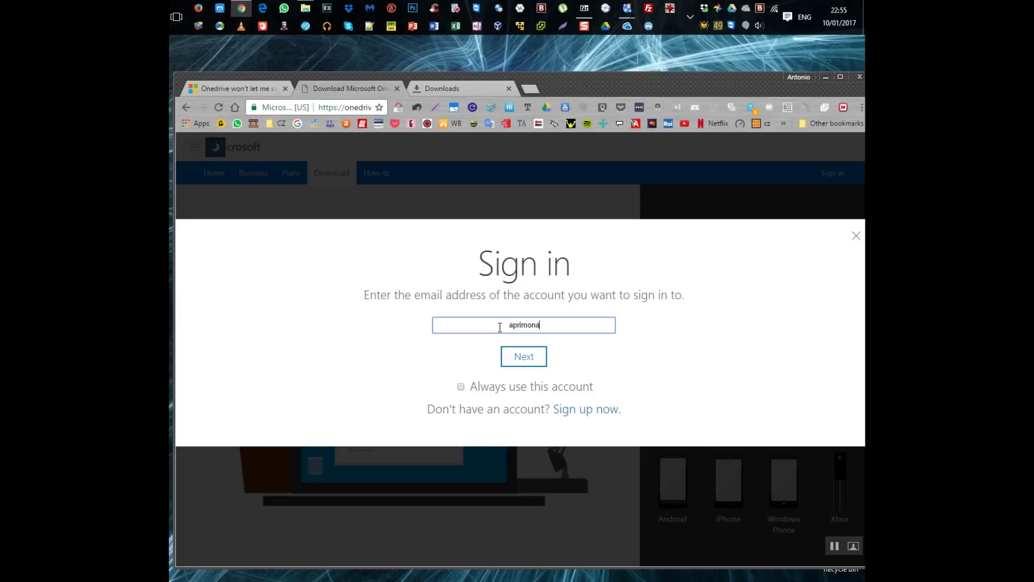
pyautogui.moveTo(523, 326); pyautogui.dragTo(528, 326)
pyautogui.press('BackSpace')
pyautogui.write('@')
# Step: Submit the e-mail, then enter the account password and sign in
pyautogui.click(536, 358)
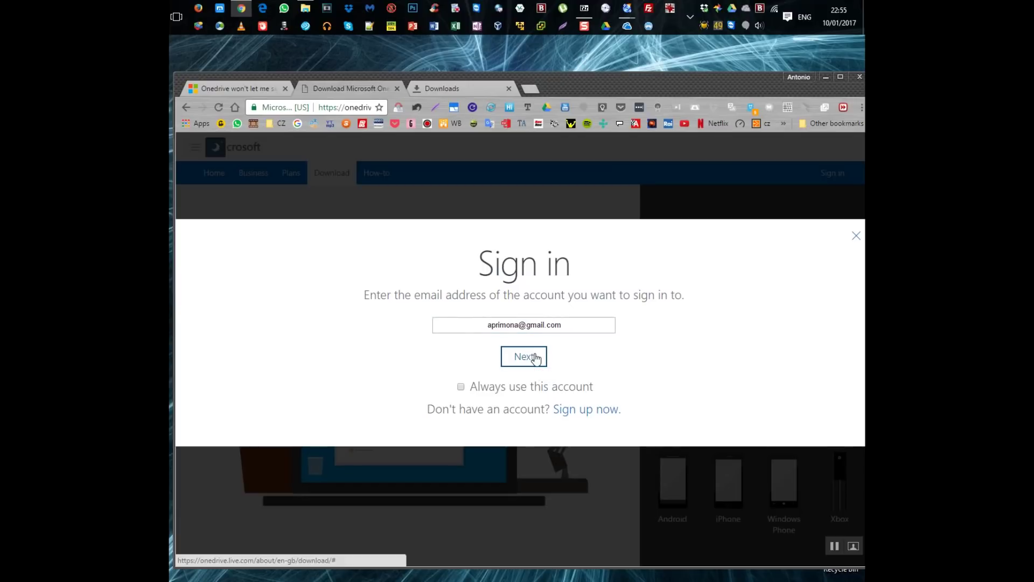
pyautogui.click(526, 360)
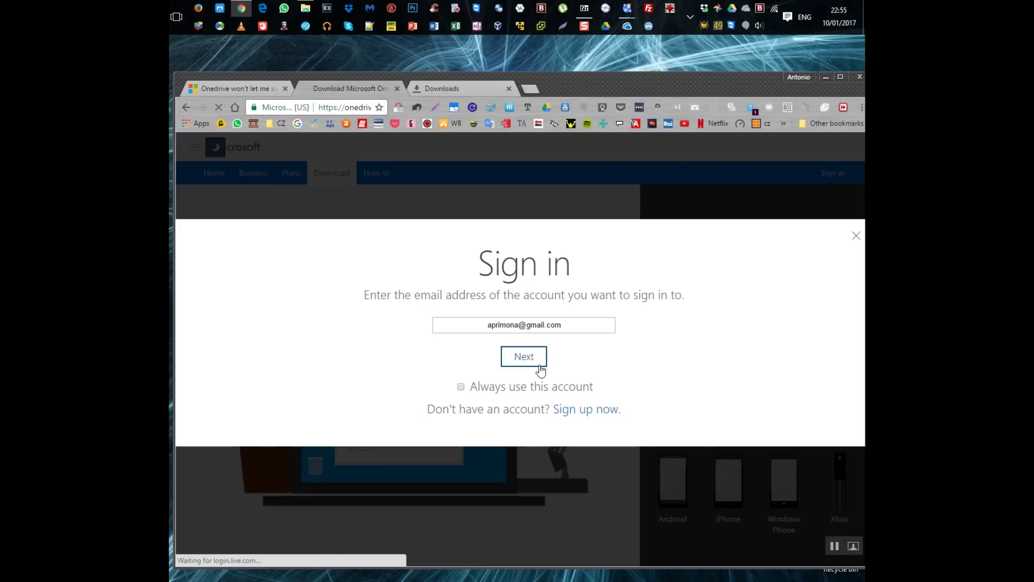
pyautogui.click(531, 363)
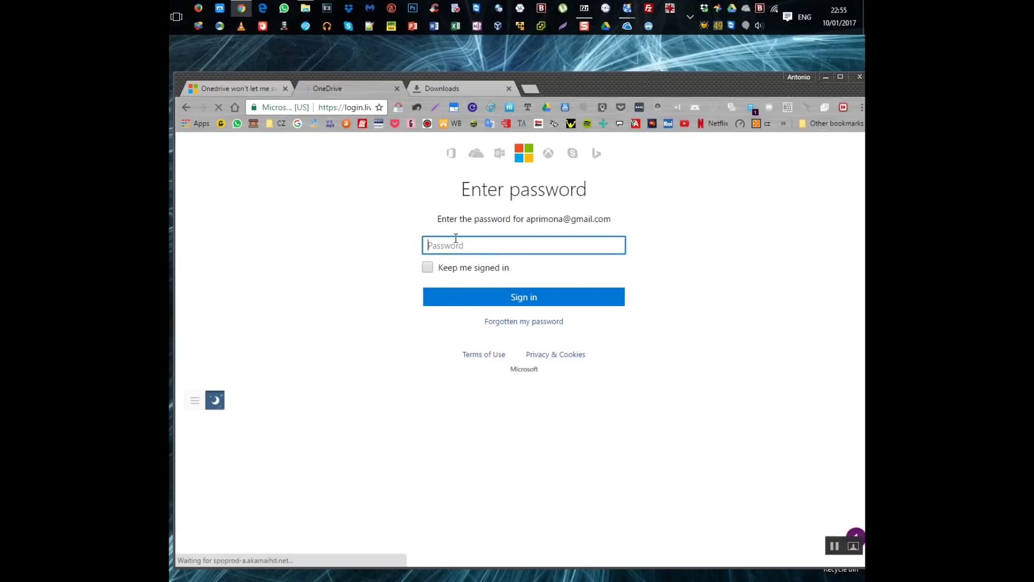
pyautogui.write('•')
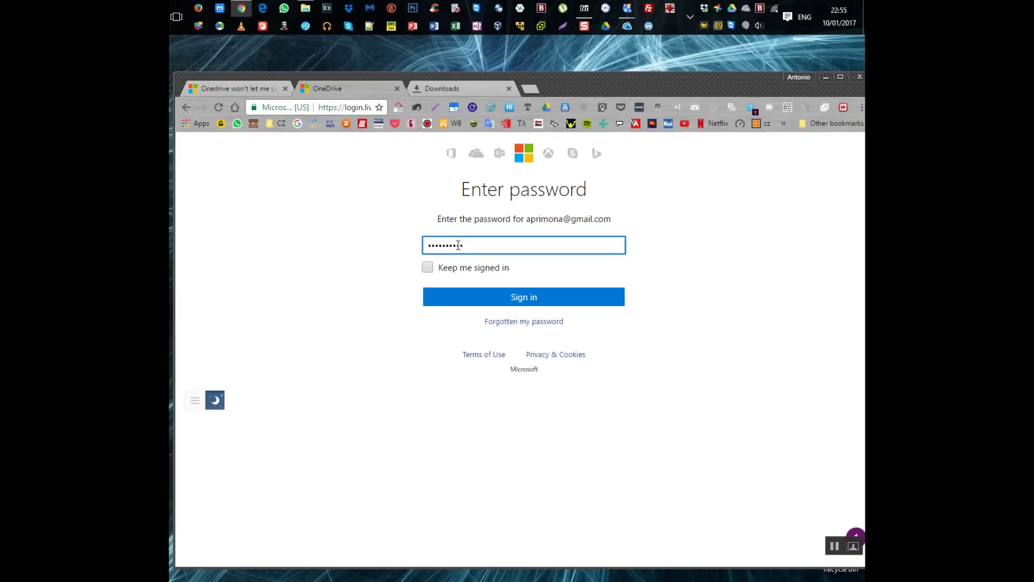
pyautogui.click(463, 302)
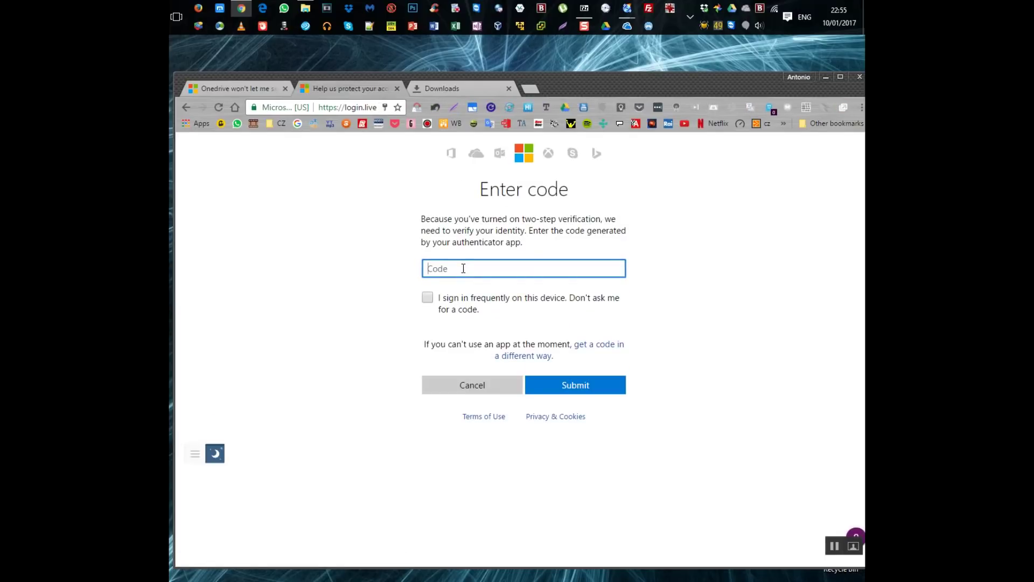
# Step: Enter the two-step verification code, correcting its first digit, and submit it
pyautogui.write('6')
pyautogui.press('BackSpace')
pyautogui.click(572, 392)
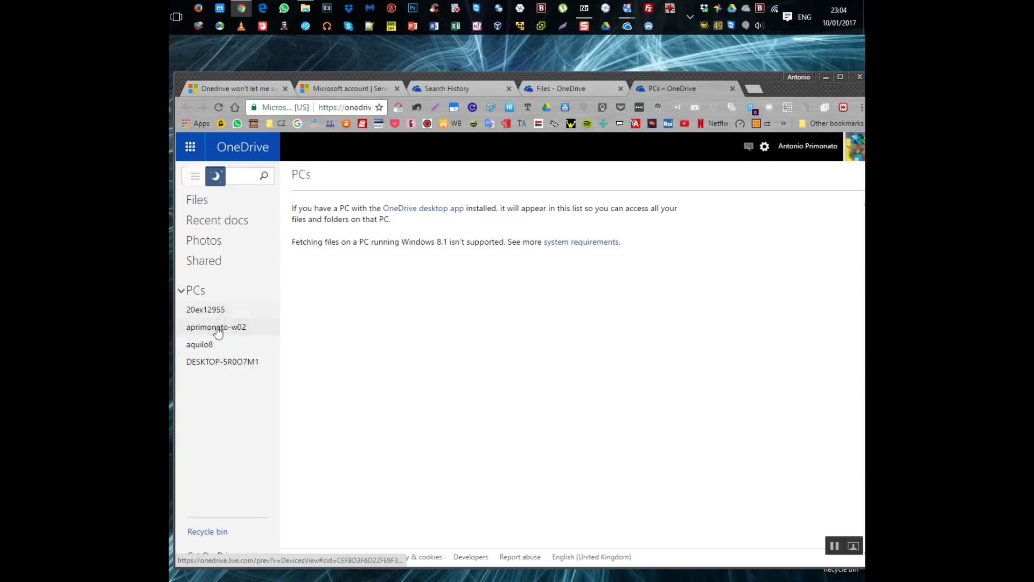
# Step: Open the aquilo8 PC page, pass verification with the authenticator code, and remove the PC
pyautogui.click(237, 361)
pyautogui.click(210, 347)
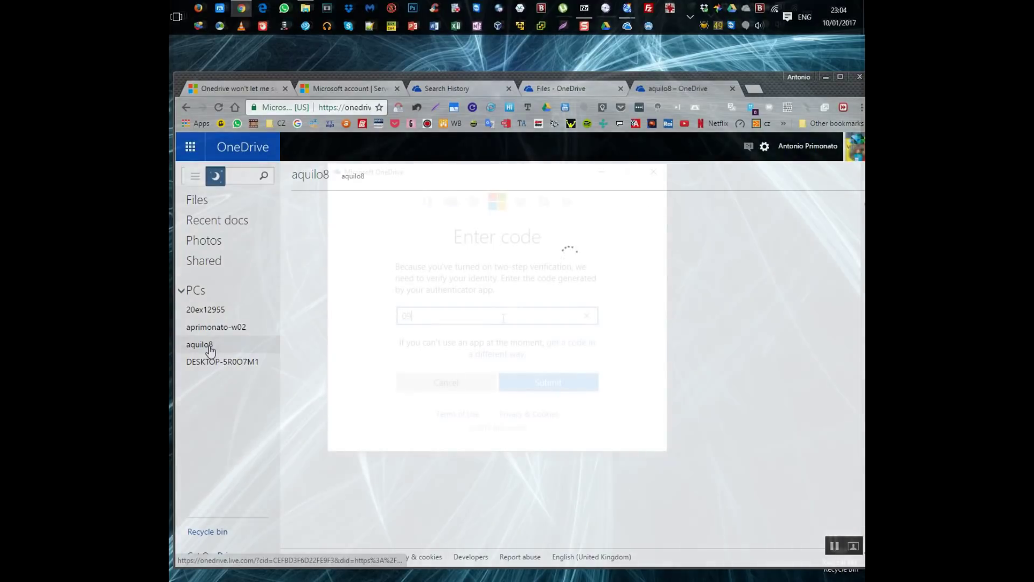
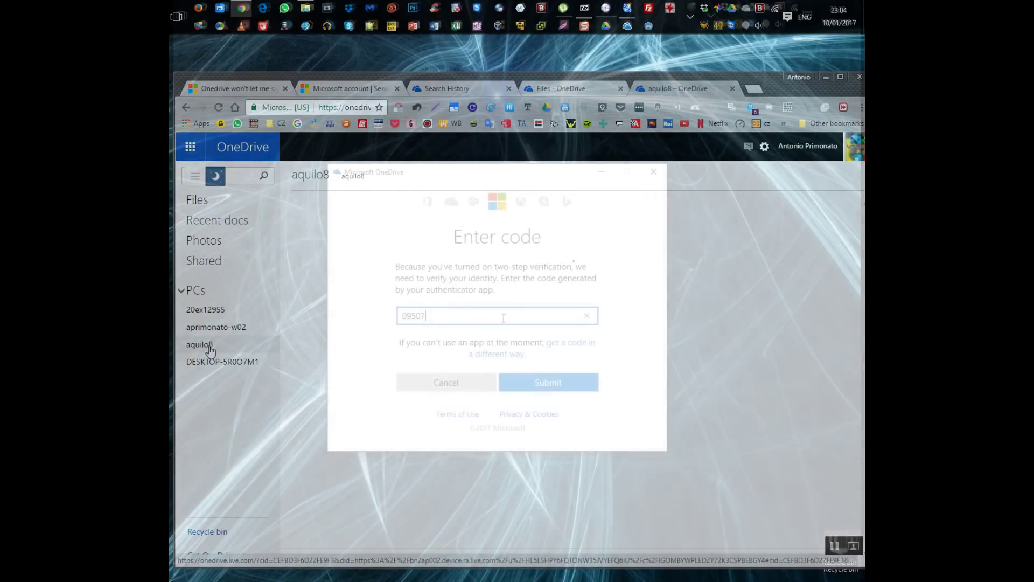
pyautogui.click(541, 384)
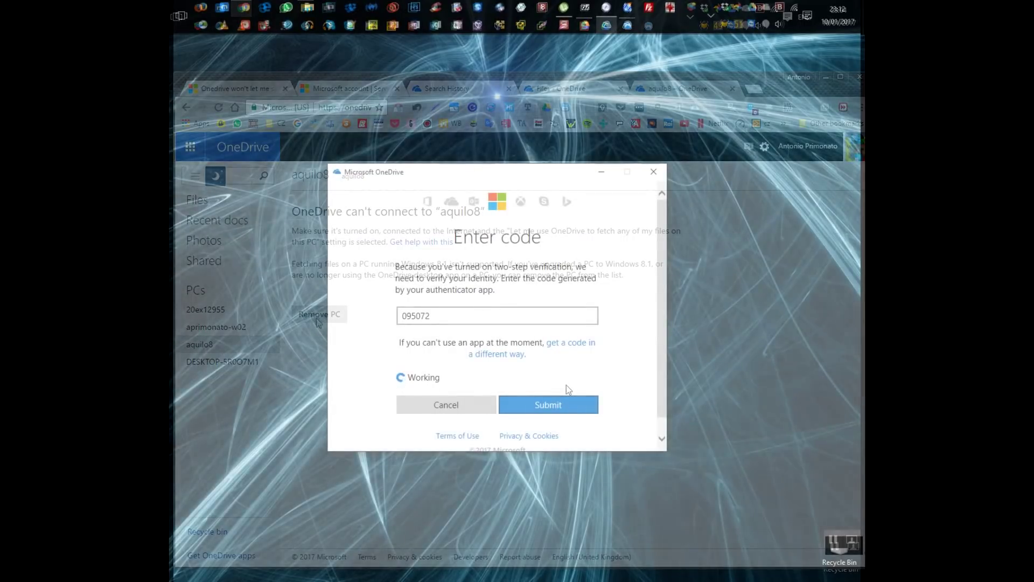
pyautogui.click(318, 318)
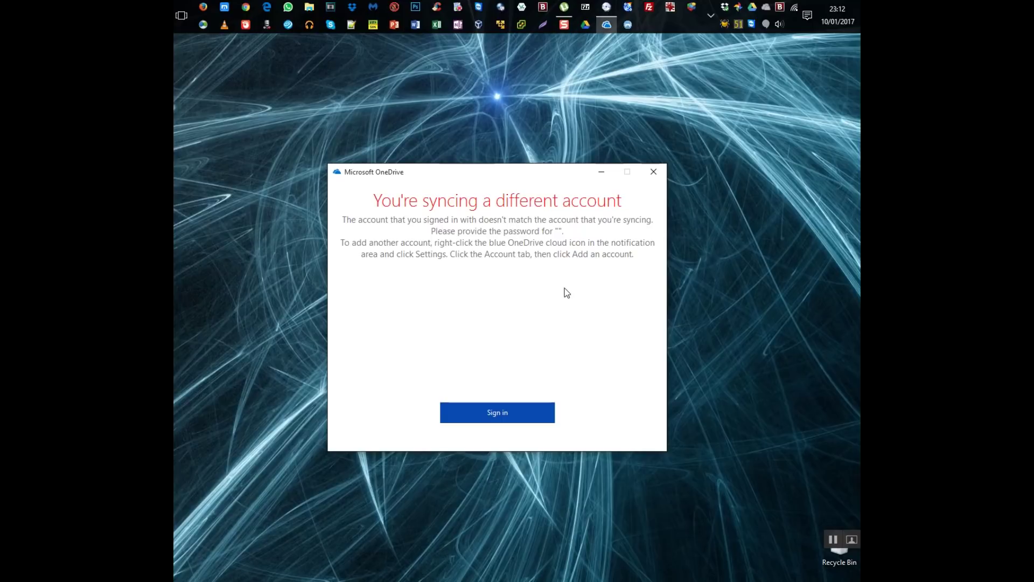
# Step: Retry sign-in, then close and reopen the OneDrive sign-in window from the taskbar
pyautogui.click(495, 419)
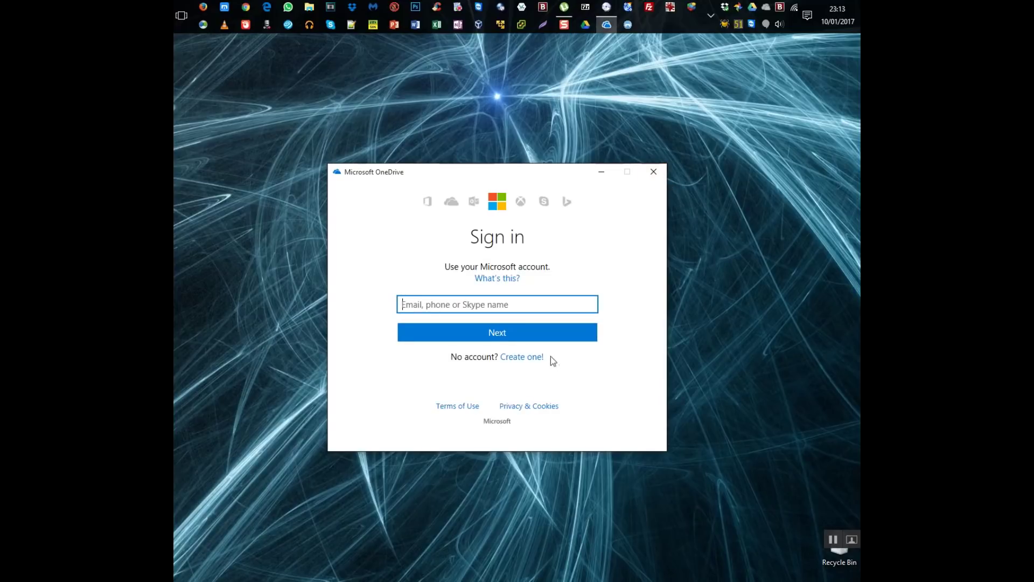
pyautogui.click(654, 171)
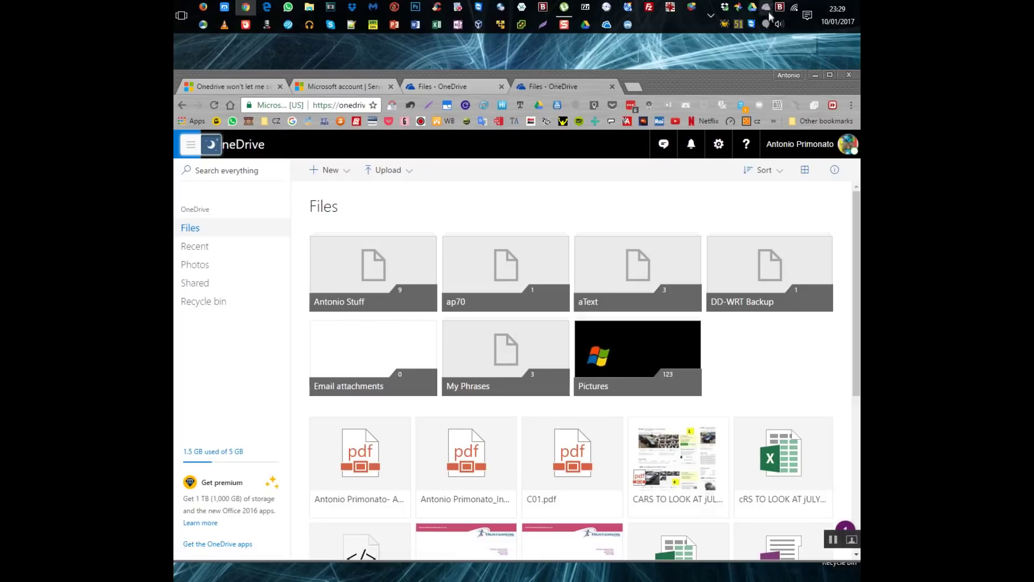
pyautogui.click(606, 24)
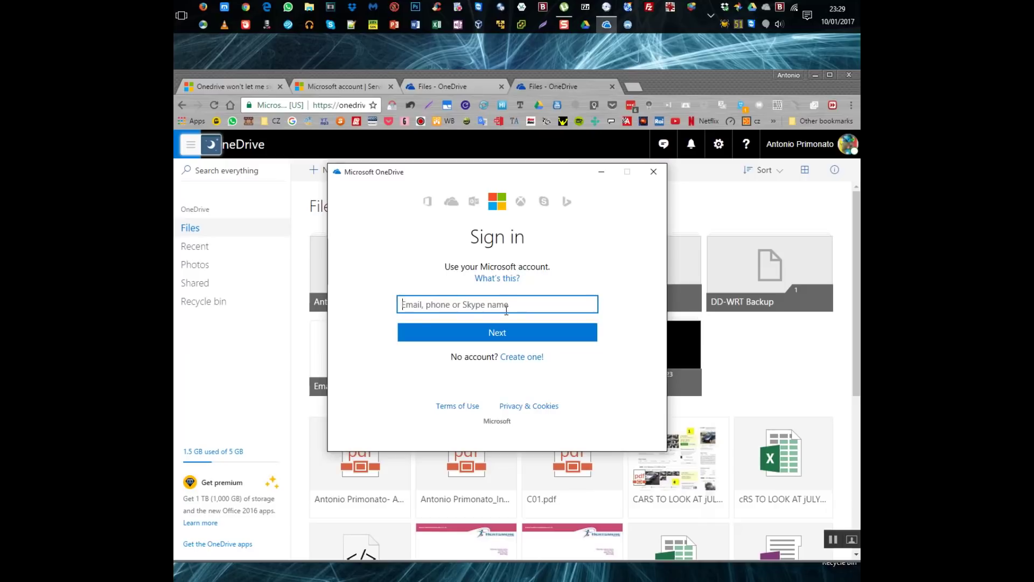
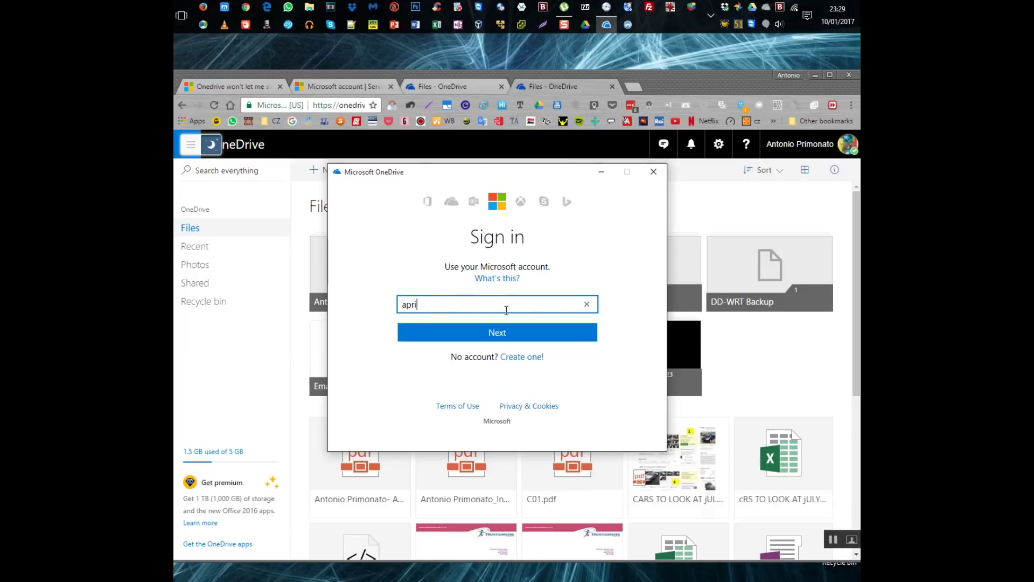
# Step: Enter the account e-mail and password to reach the two-step verification page
pyautogui.press('Return')
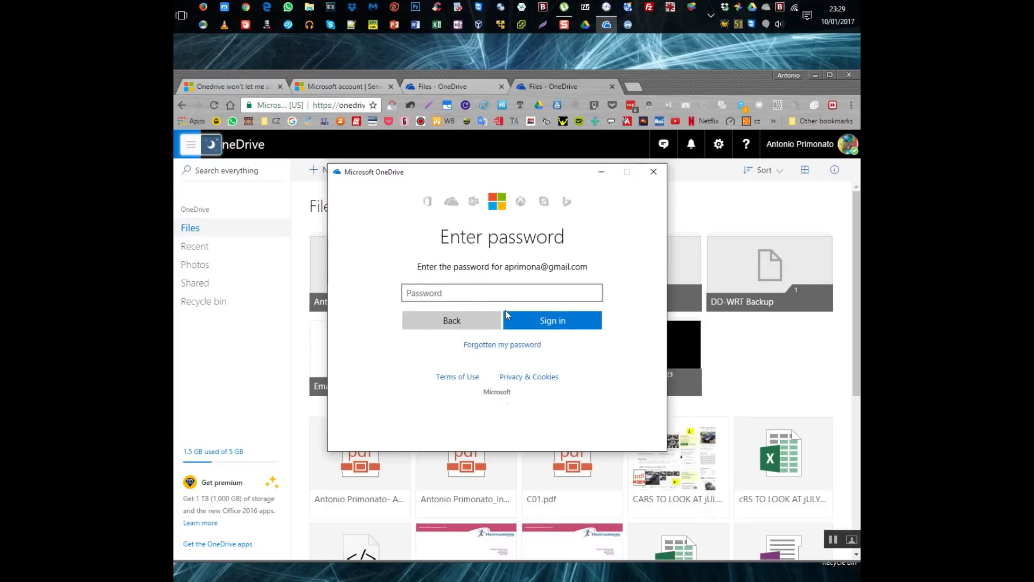
pyautogui.write('*******')
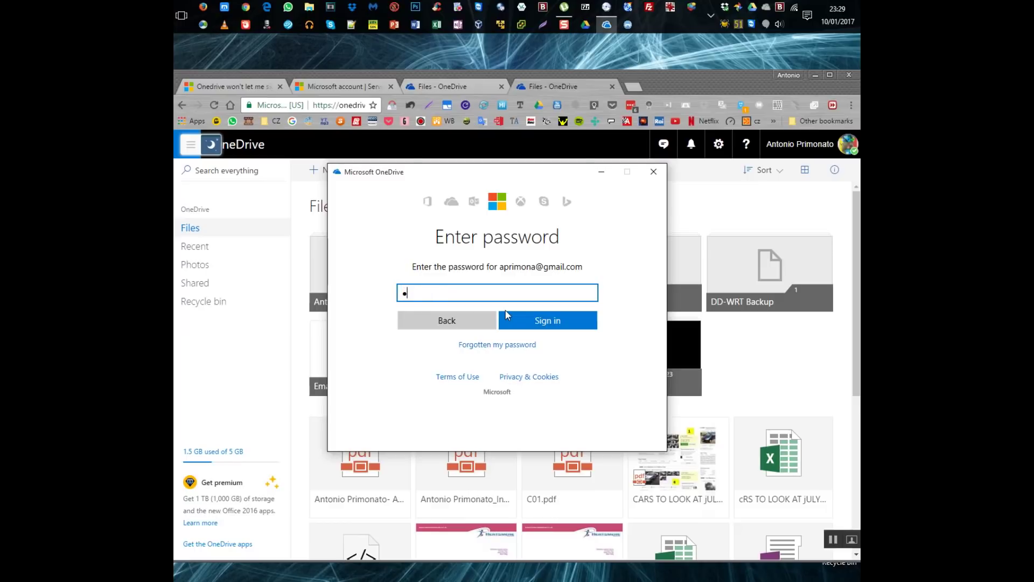
pyautogui.write('****')
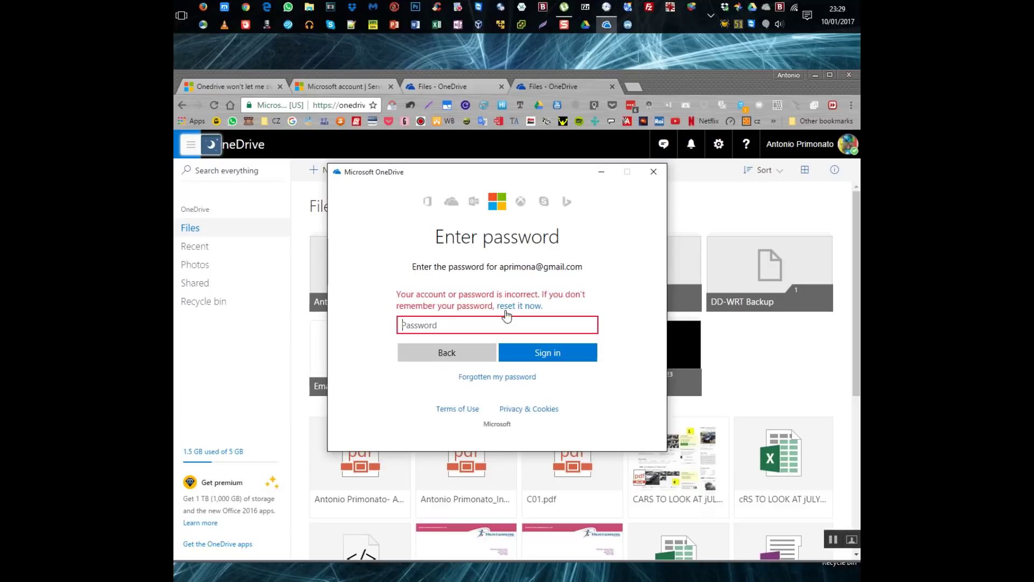
pyautogui.write('**********')
pyautogui.press('Return')
pyautogui.write('********')
pyautogui.press('Return')
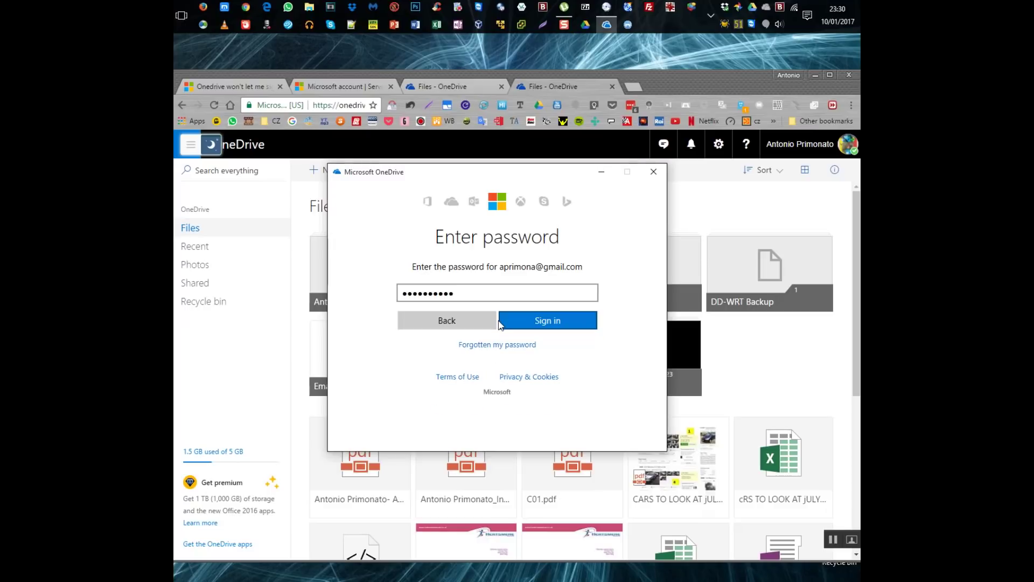
pyautogui.click(569, 335)
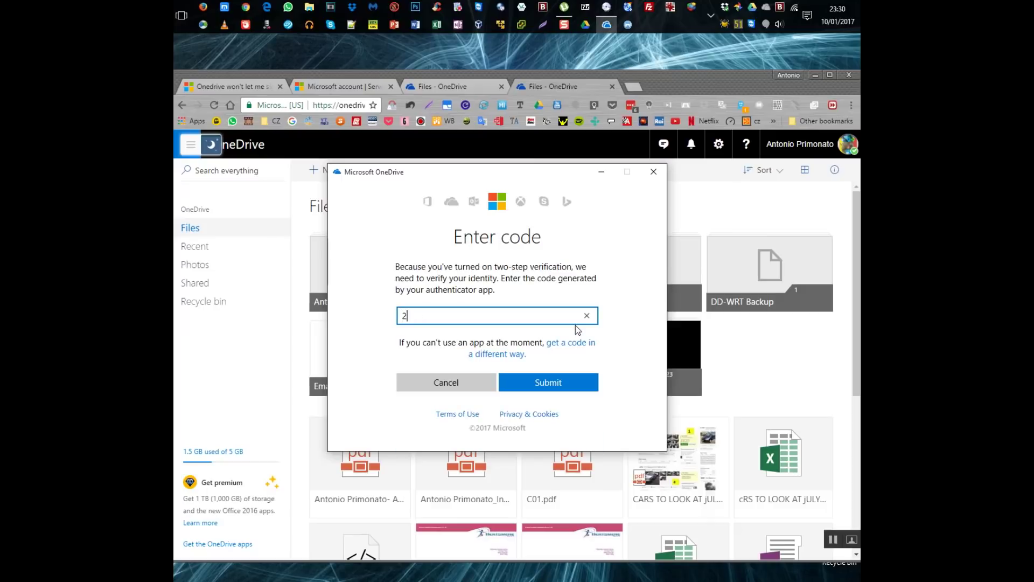
# Step: Submit the verification code, close OneDrive after the different-account error, and return to the forum thread
pyautogui.click(558, 385)
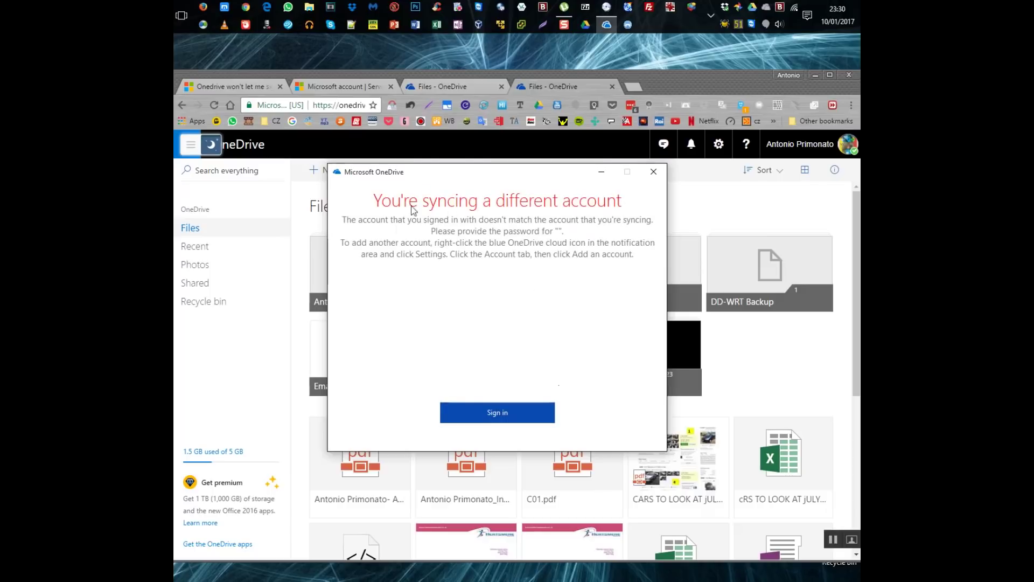
pyautogui.click(502, 413)
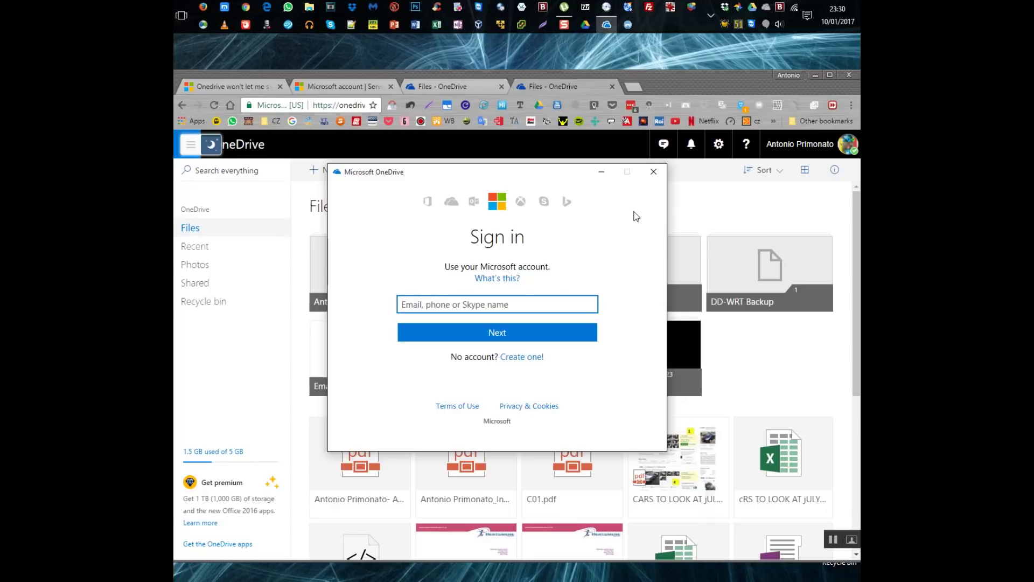
pyautogui.click(653, 172)
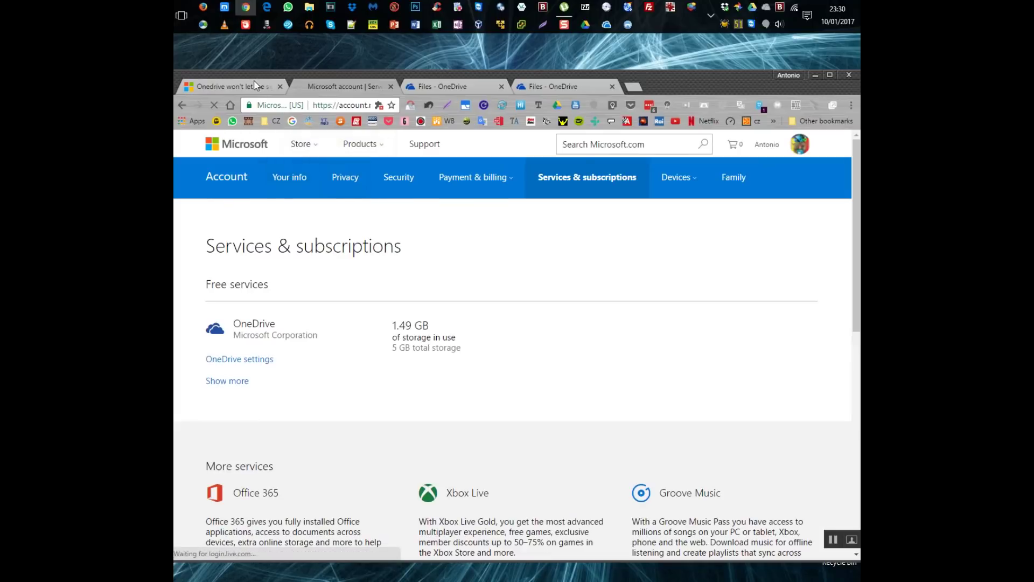
pyautogui.click(255, 85)
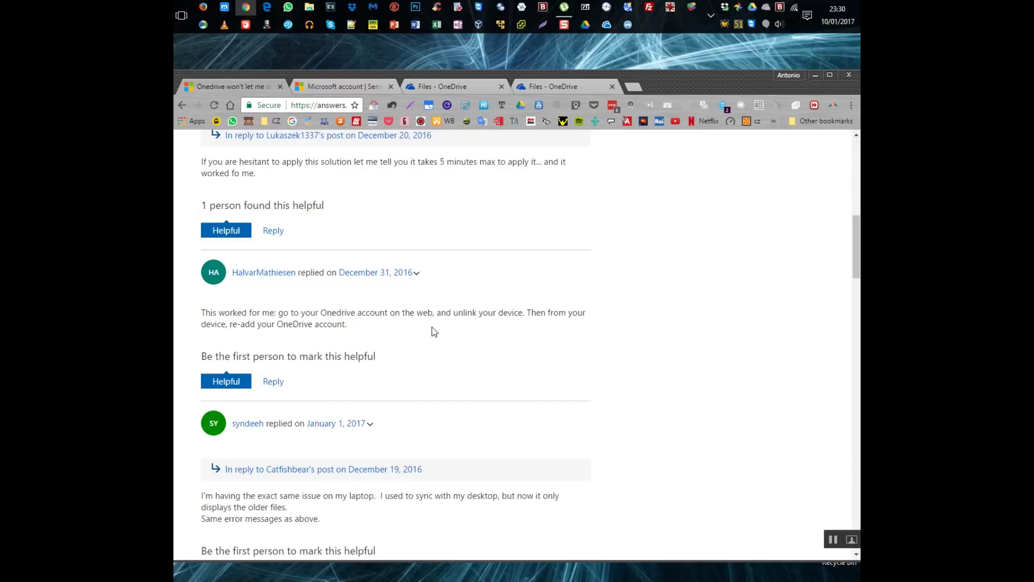
# Step: Scroll the Community thread to the reinstall tip, briefly selecting its text
pyautogui.scroll(1, 451, 334)
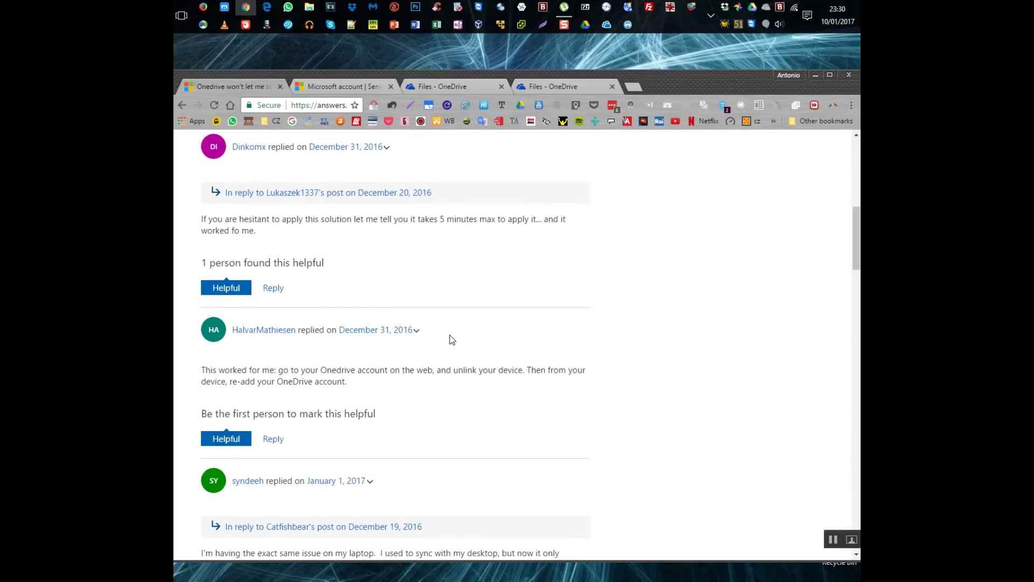
pyautogui.scroll(2, 453, 340)
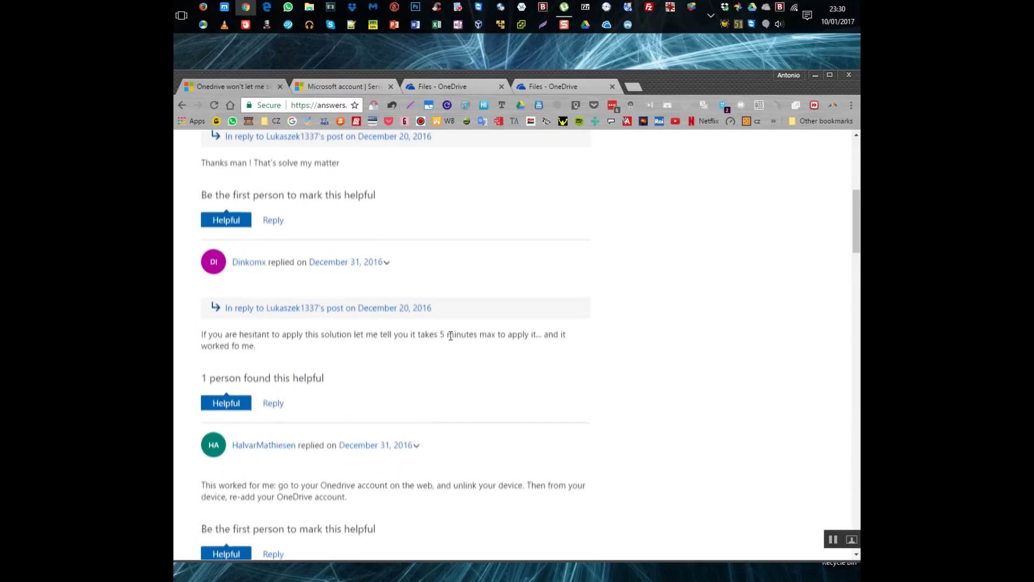
pyautogui.scroll(4, 452, 339)
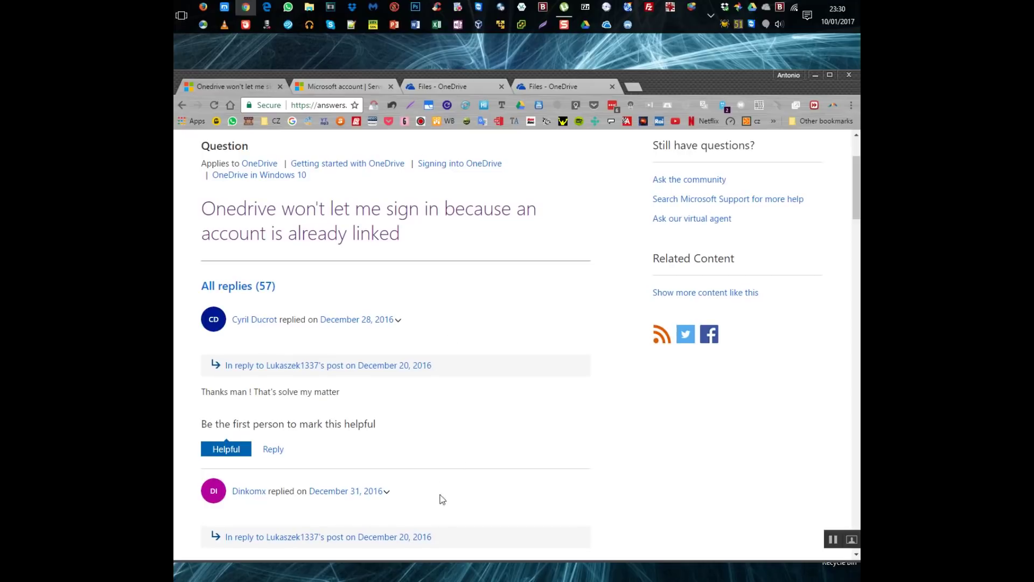
pyautogui.scroll(-4, 442, 508)
pyautogui.scroll(-15, 442, 508)
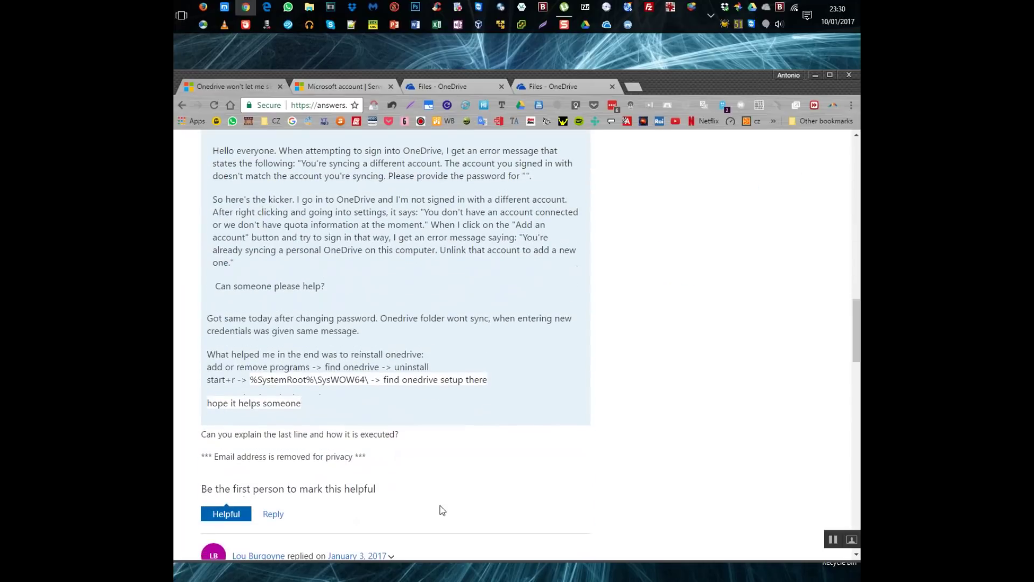
pyautogui.scroll(2, 443, 509)
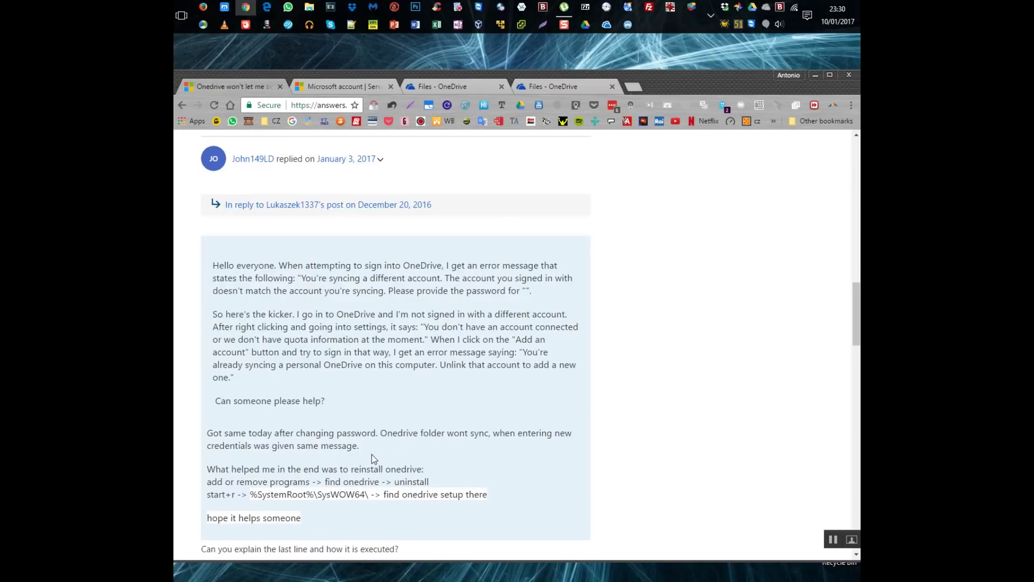
pyautogui.scroll(-1, 374, 458)
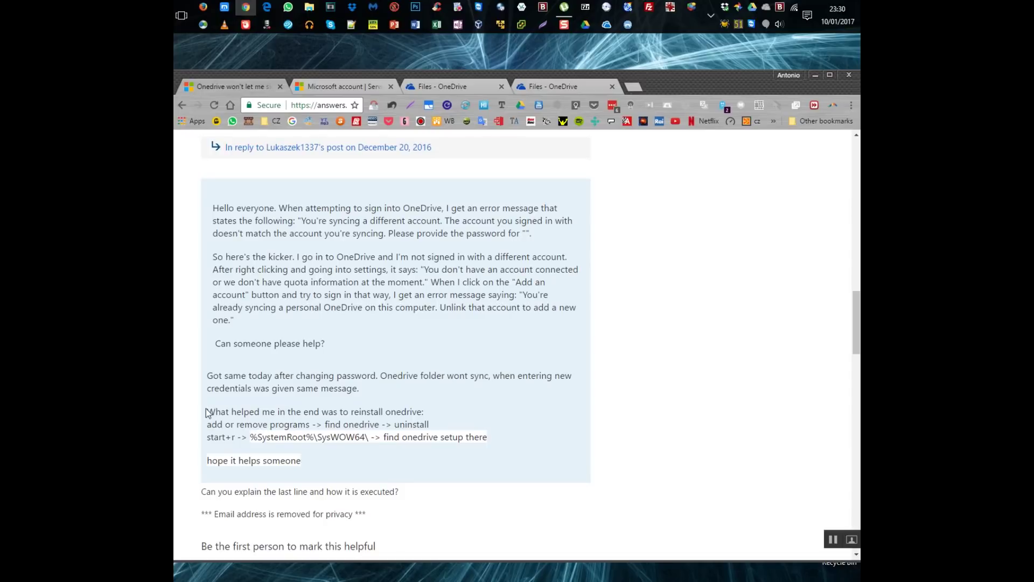
pyautogui.moveTo(205, 412); pyautogui.dragTo(453, 408)
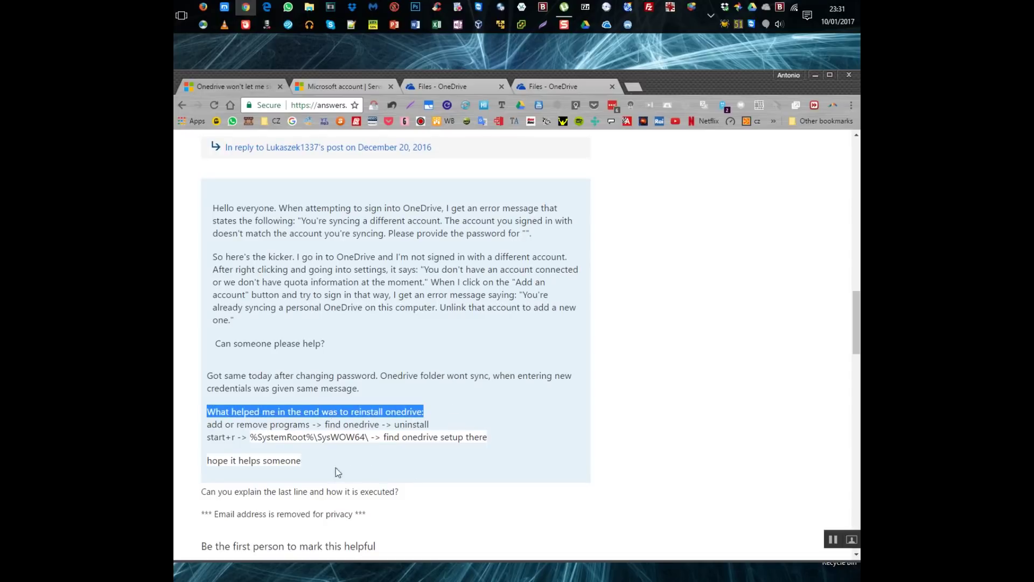
pyautogui.moveTo(339, 472); pyautogui.dragTo(205, 409)
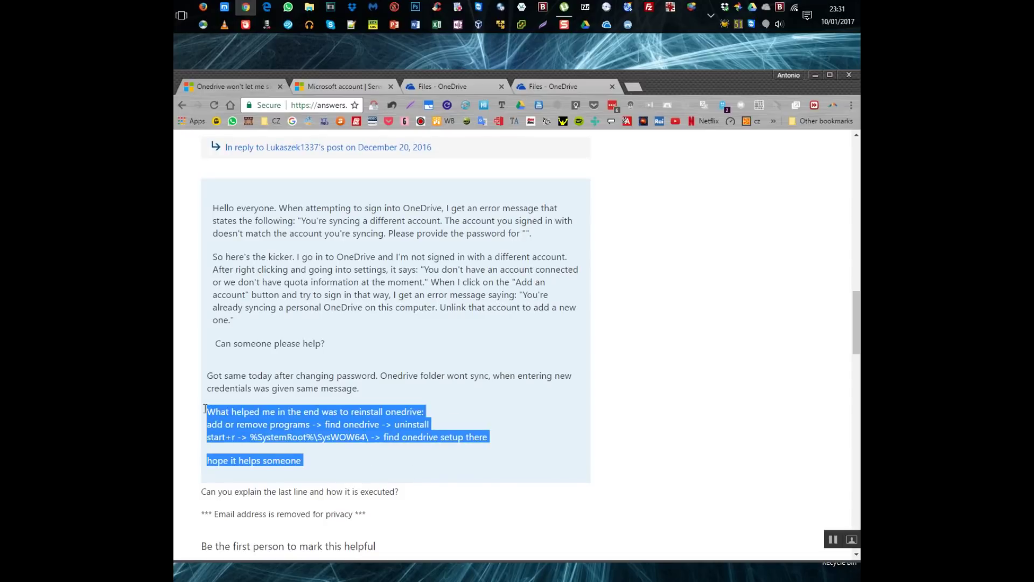
pyautogui.click(501, 411)
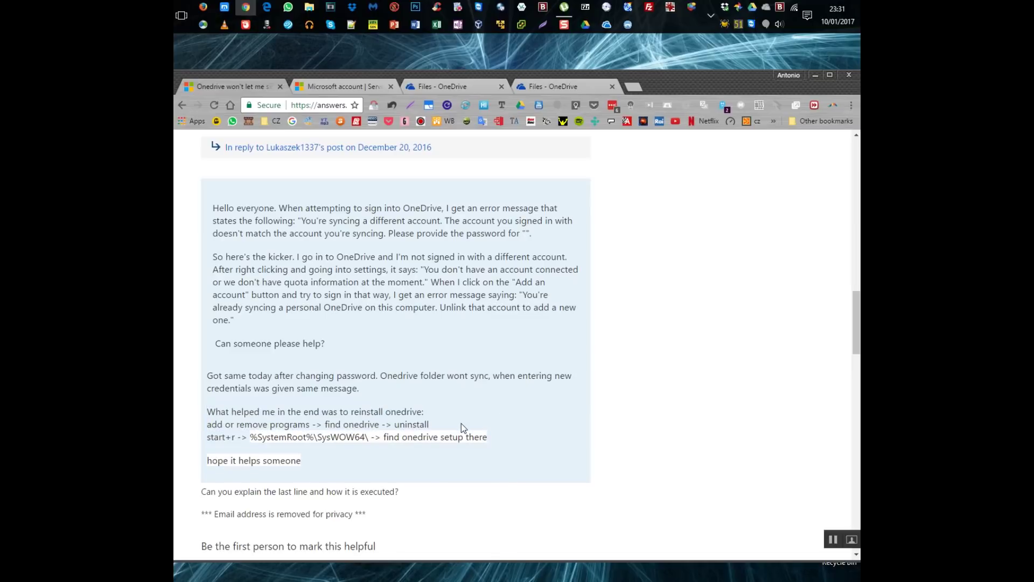
# Step: Copy the path C:\Windows\SysWOW64\OneDriveSetup.exe from the reply further down
pyautogui.scroll(-2, 361, 471)
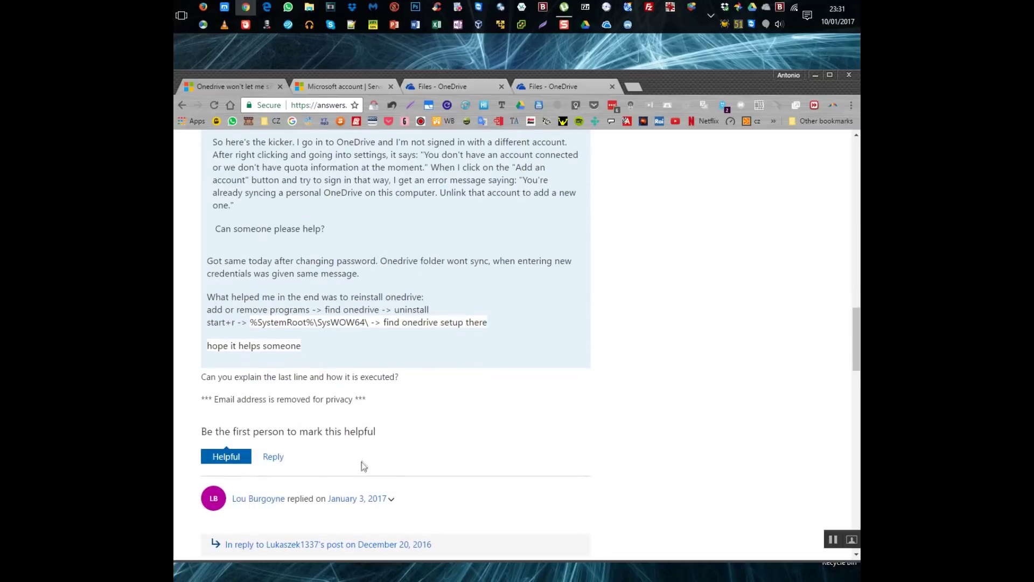
pyautogui.scroll(-2, 364, 461)
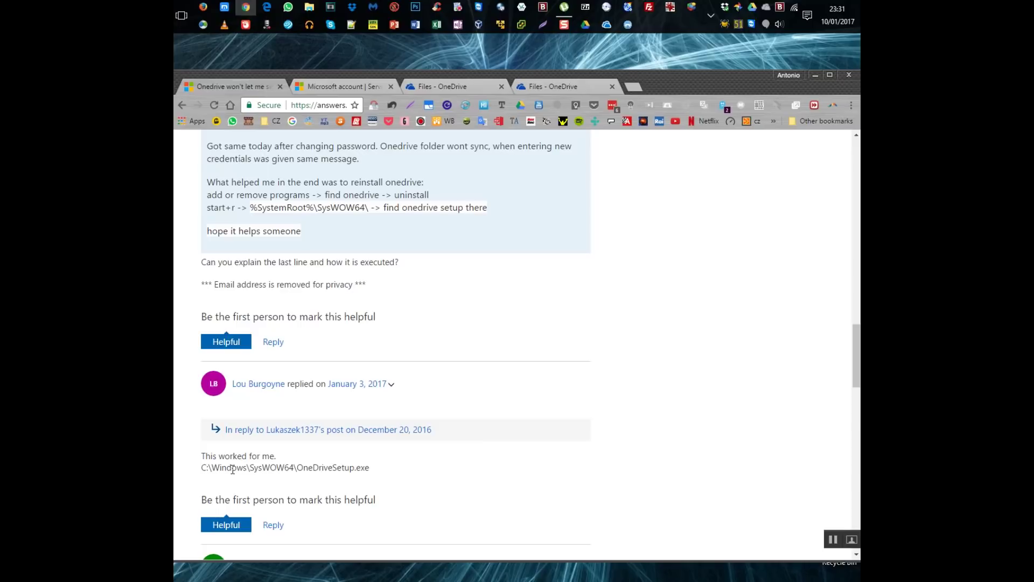
pyautogui.moveTo(199, 471); pyautogui.dragTo(268, 463)
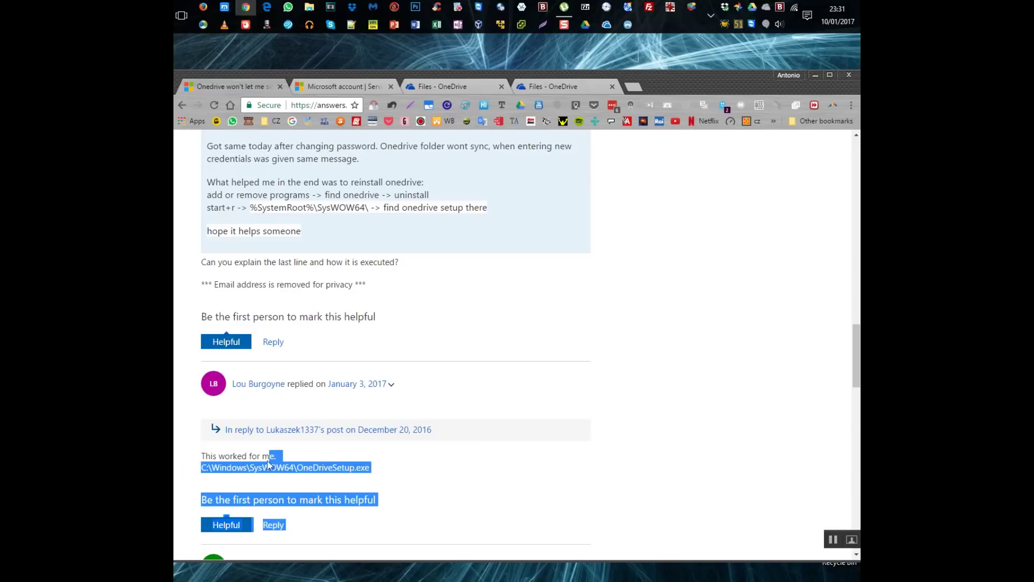
pyautogui.moveTo(379, 467); pyautogui.dragTo(202, 467)
pyautogui.rightClick(202, 467)
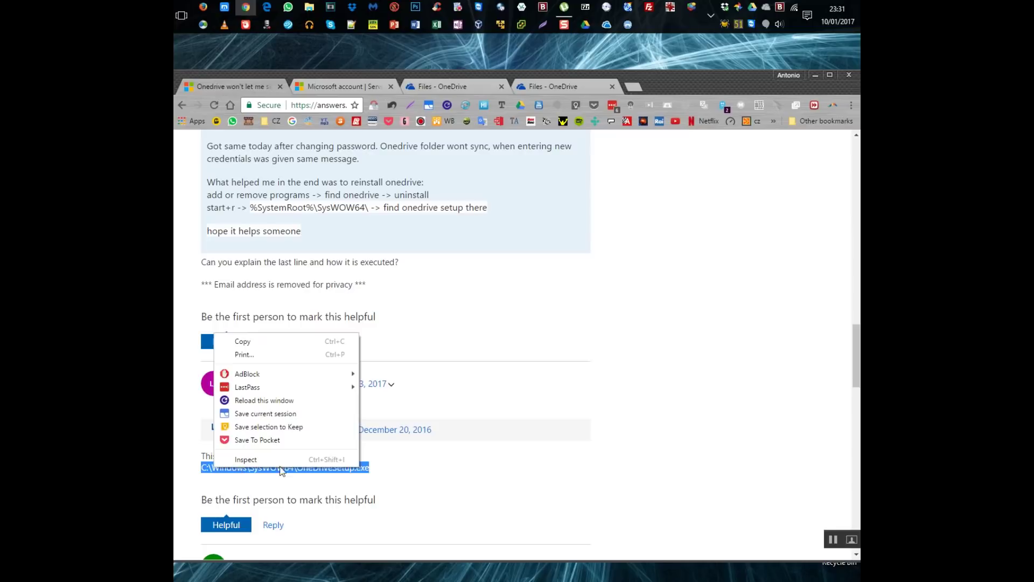
pyautogui.click(245, 344)
# Step: Run the pasted OneDriveSetup.exe path via Win+R and close the 'newer version installed' error
pyautogui.press('super+r')
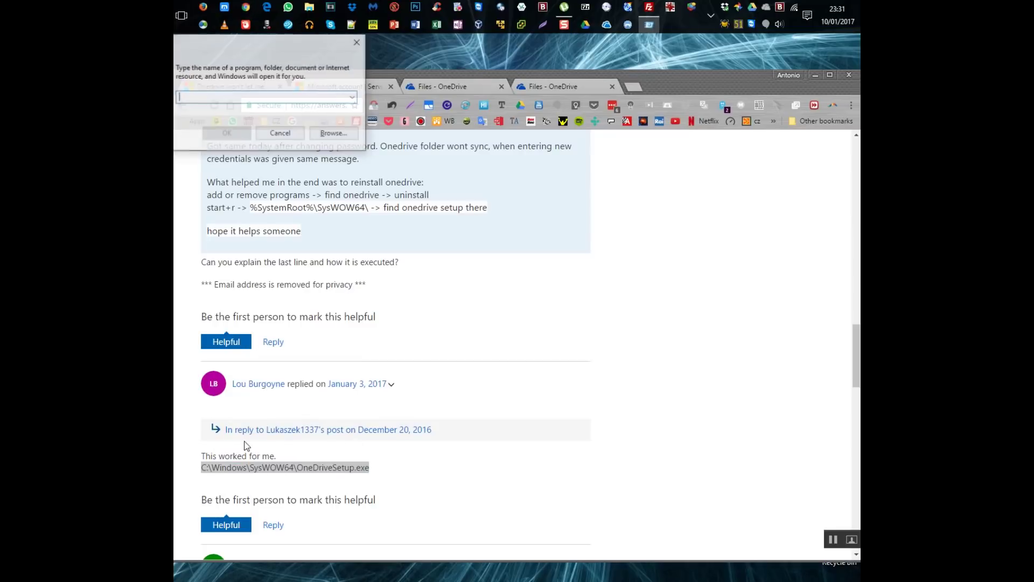
pyautogui.moveTo(296, 51); pyautogui.dragTo(413, 238)
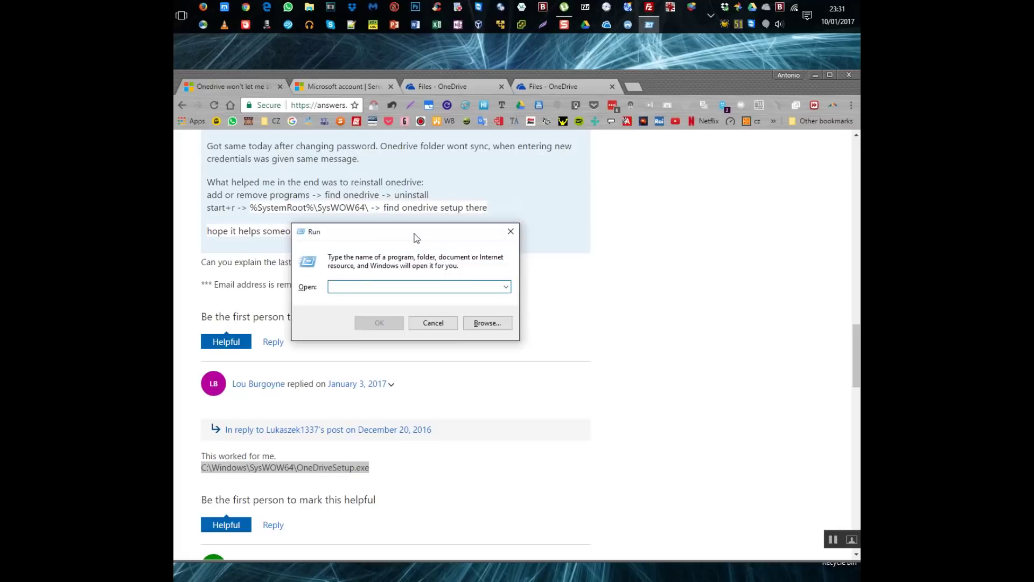
pyautogui.hotkey('ctrl', 'v')
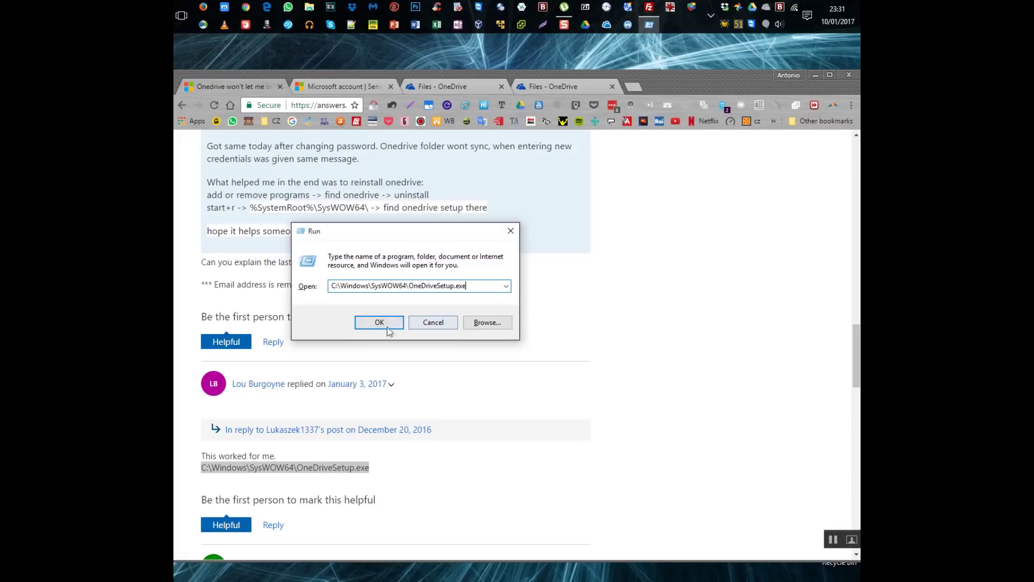
pyautogui.click(383, 323)
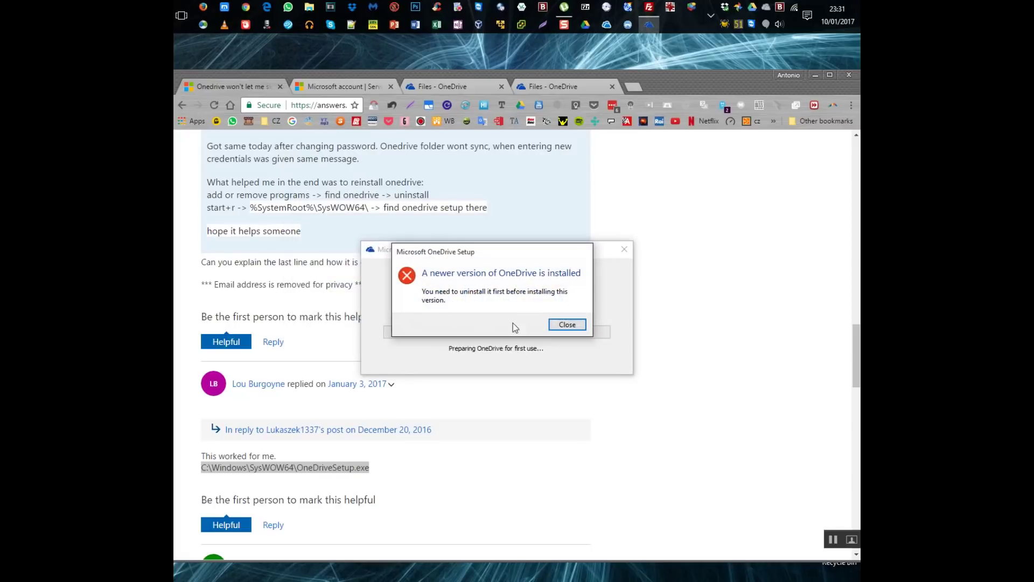
pyautogui.click(568, 325)
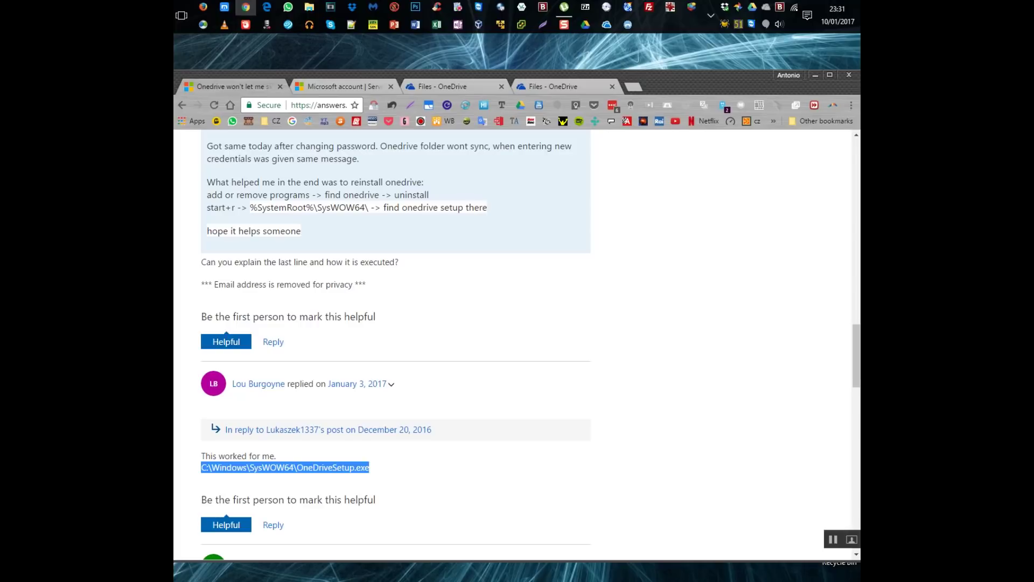
# Step: Uninstall Microsoft OneDrive through Control Panel's Programs and Features
pyautogui.rightClick(181, 15)
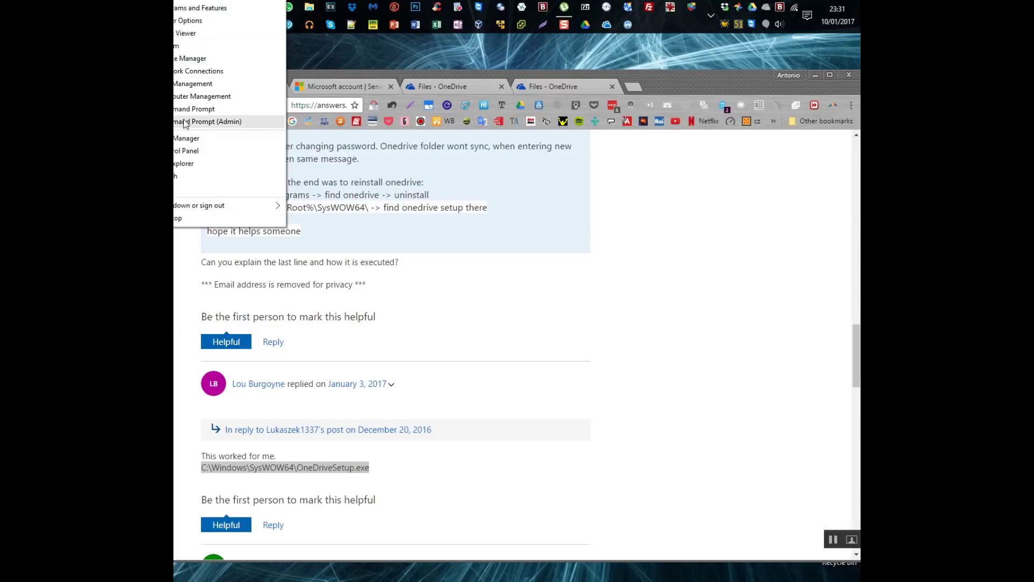
pyautogui.click(183, 151)
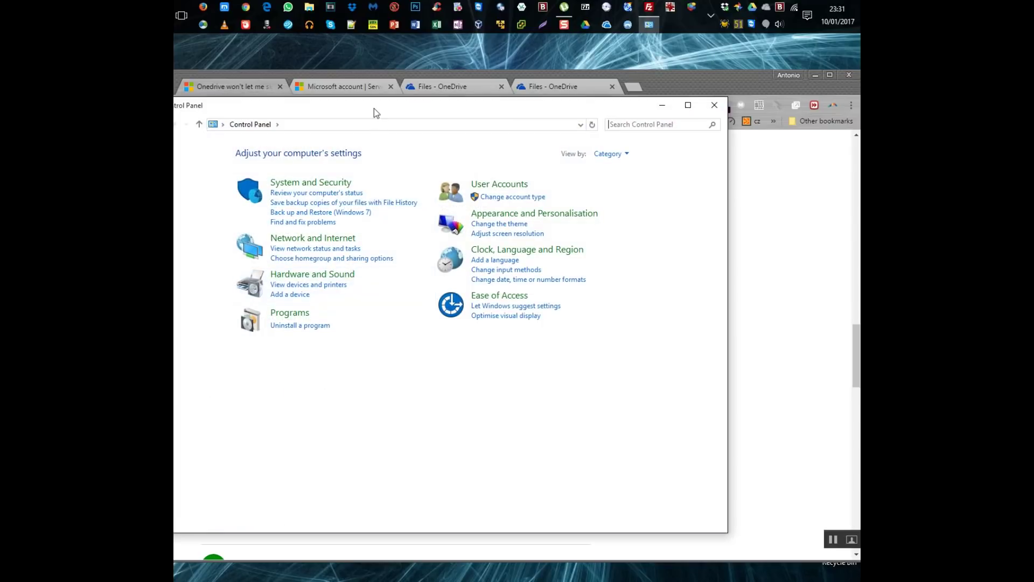
pyautogui.moveTo(374, 109); pyautogui.dragTo(439, 111)
pyautogui.click(371, 331)
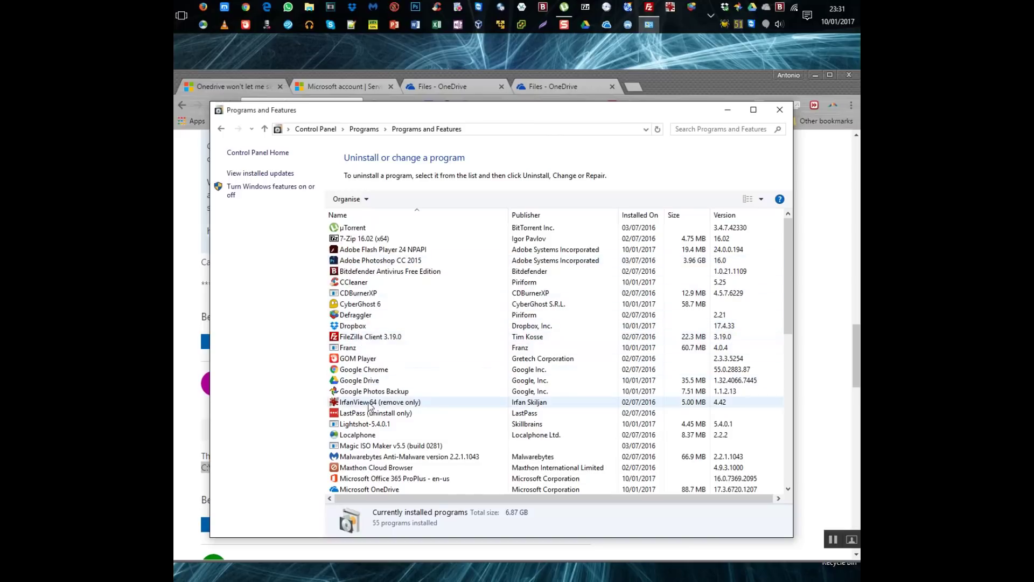
pyautogui.scroll(-1, 369, 409)
pyautogui.click(372, 457)
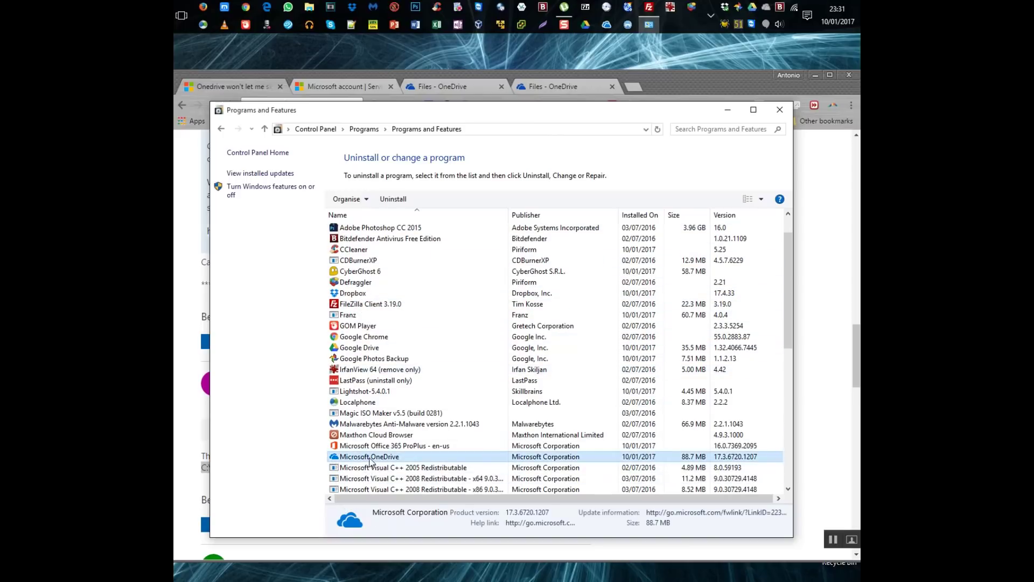
pyautogui.rightClick(386, 459)
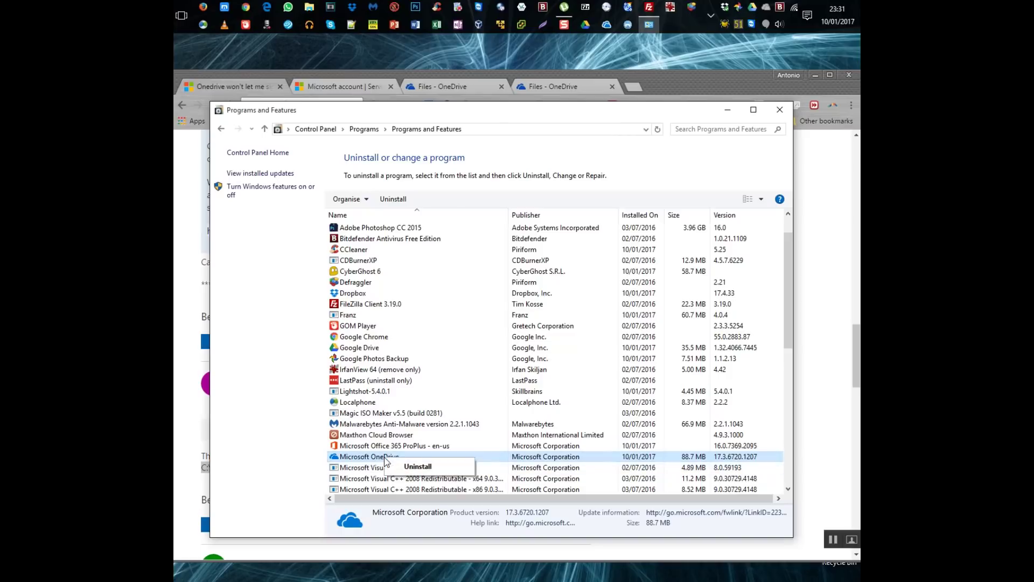
pyautogui.click(433, 470)
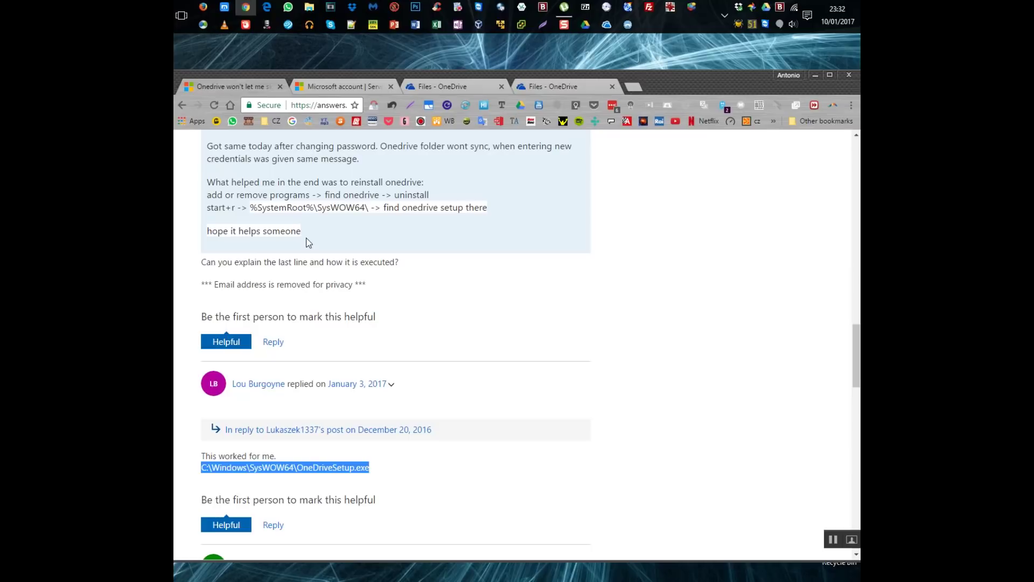
# Step: Run C:\Windows\SysWOW64\OneDriveSetup.exe again from the Run box to reinstall OneDrive
pyautogui.press('super+r')
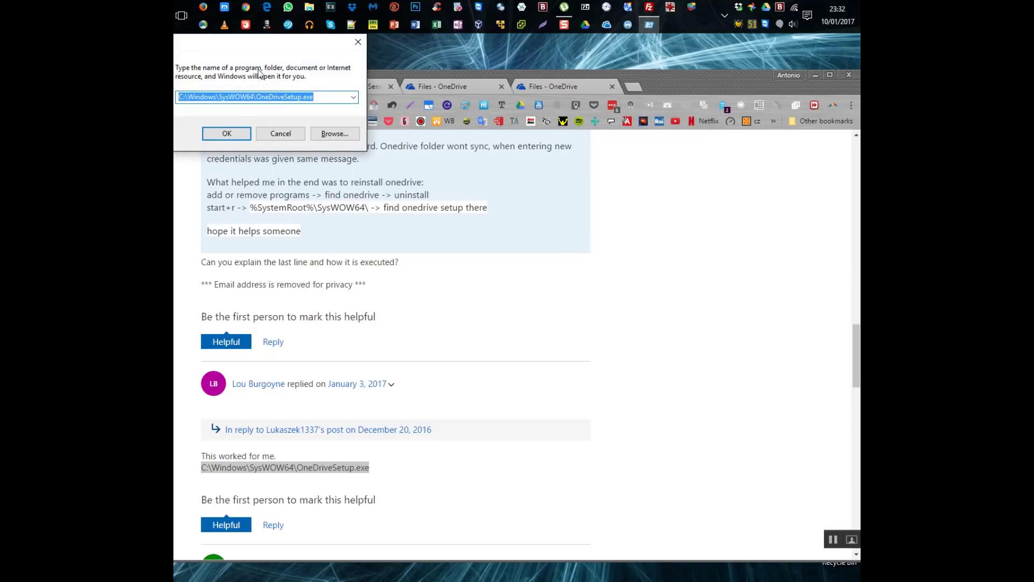
pyautogui.moveTo(246, 37); pyautogui.dragTo(467, 203)
pyautogui.click(469, 296)
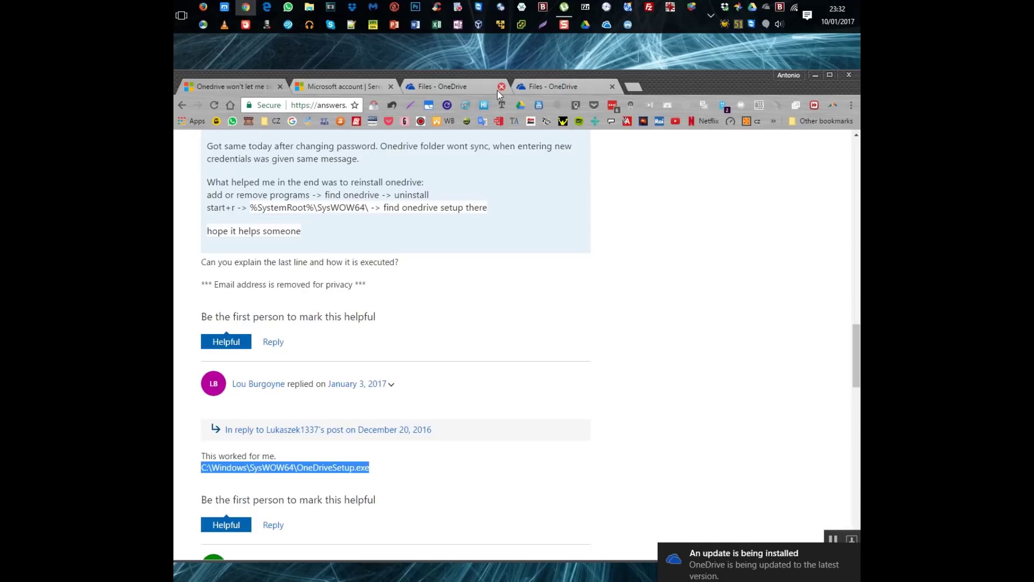
# Step: Check the Files - OneDrive web page, minimise Chrome, and launch the OneDrive desktop app
pyautogui.click(533, 90)
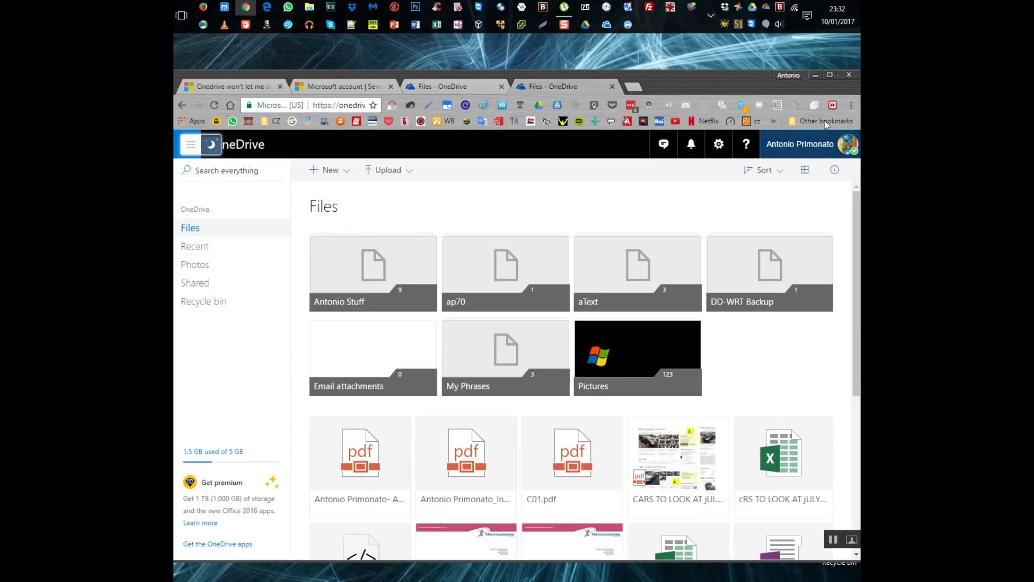
pyautogui.click(819, 77)
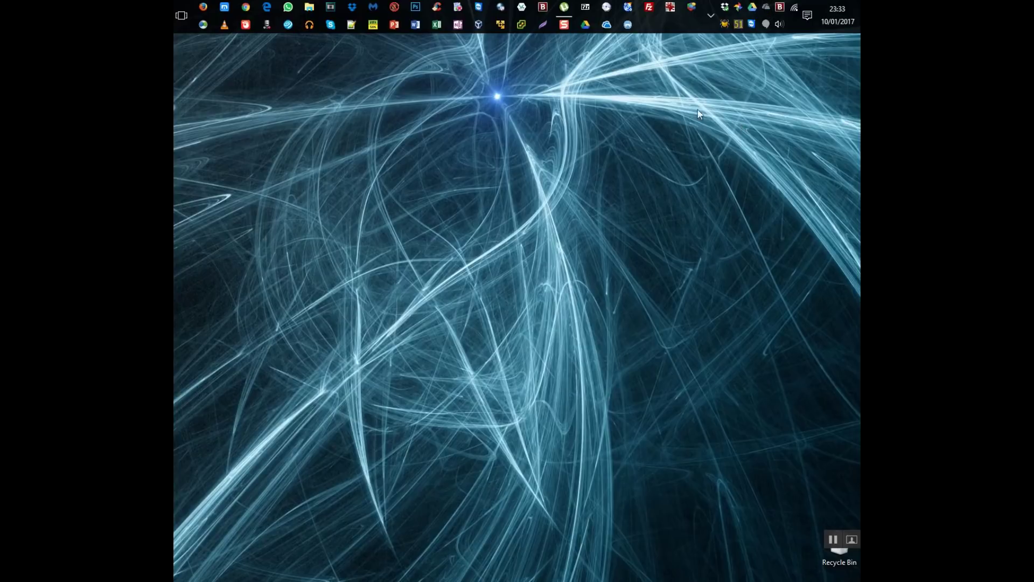
pyautogui.click(607, 26)
# Step: Accept the required update from OneDrive's tray Settings, downloading OneDriveSetup.exe (20.6 MB)
pyautogui.rightClick(767, 11)
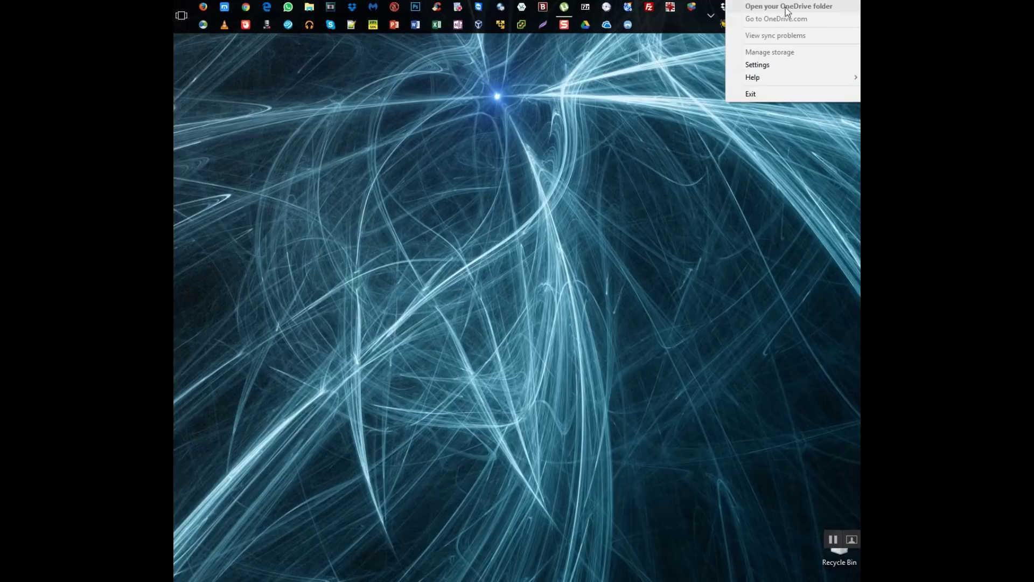
pyautogui.click(761, 65)
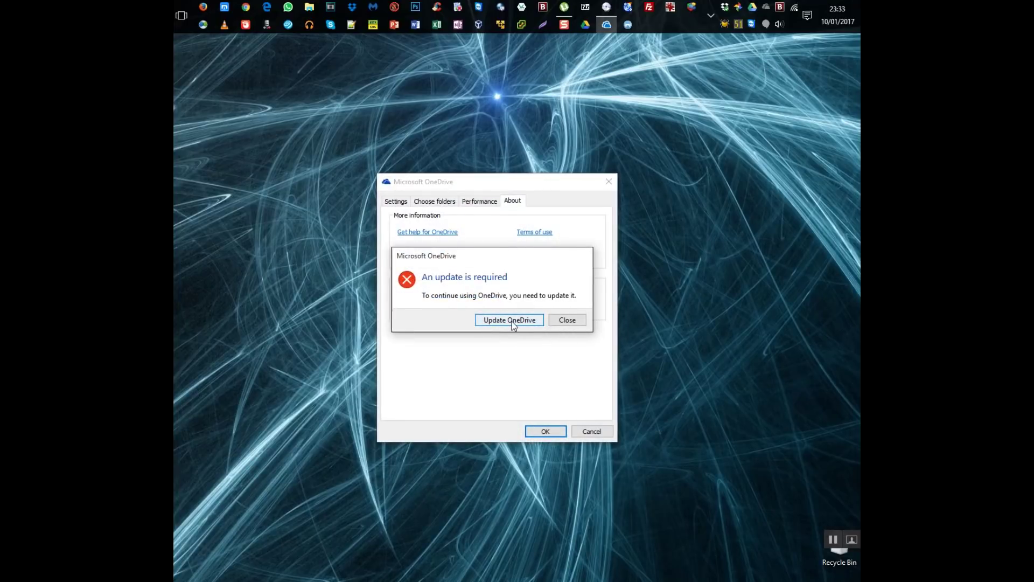
pyautogui.click(512, 321)
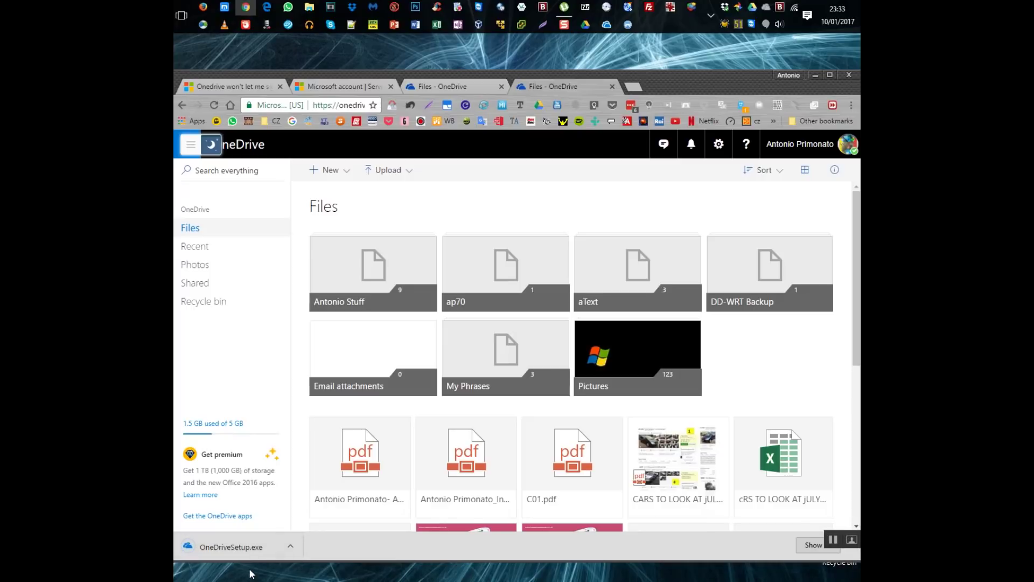
# Step: Launch the downloaded OneDriveSetup.exe from Chrome's download bar and close the browser
pyautogui.click(258, 544)
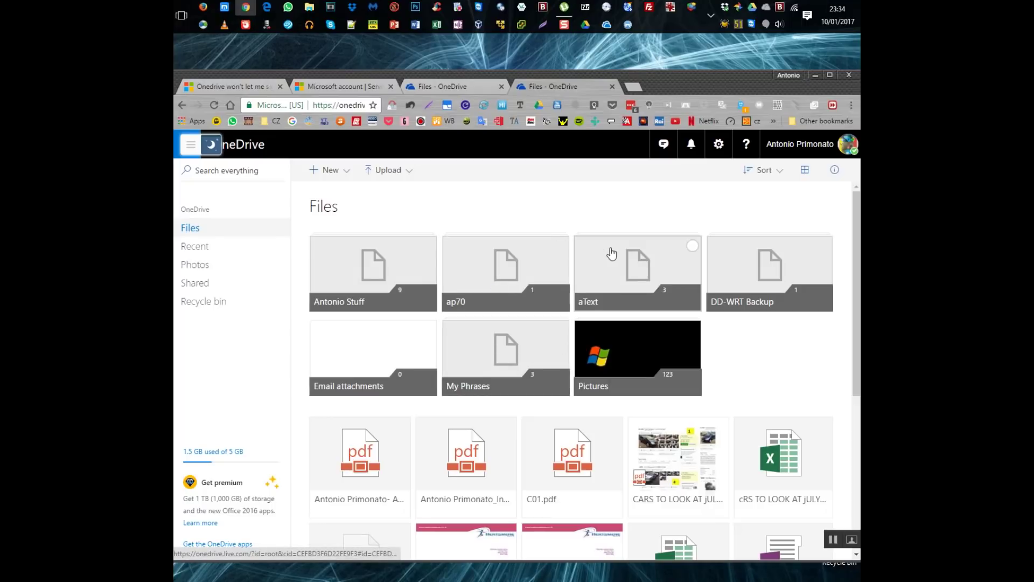
pyautogui.click(848, 78)
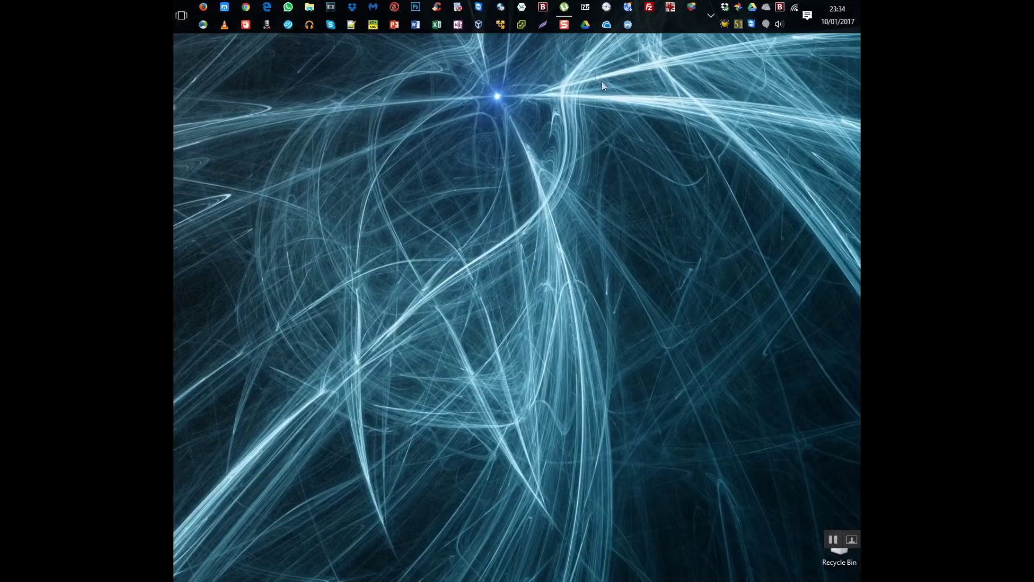
# Step: Start OneDrive from the taskbar and submit the account e-mail
pyautogui.rightClick(608, 25)
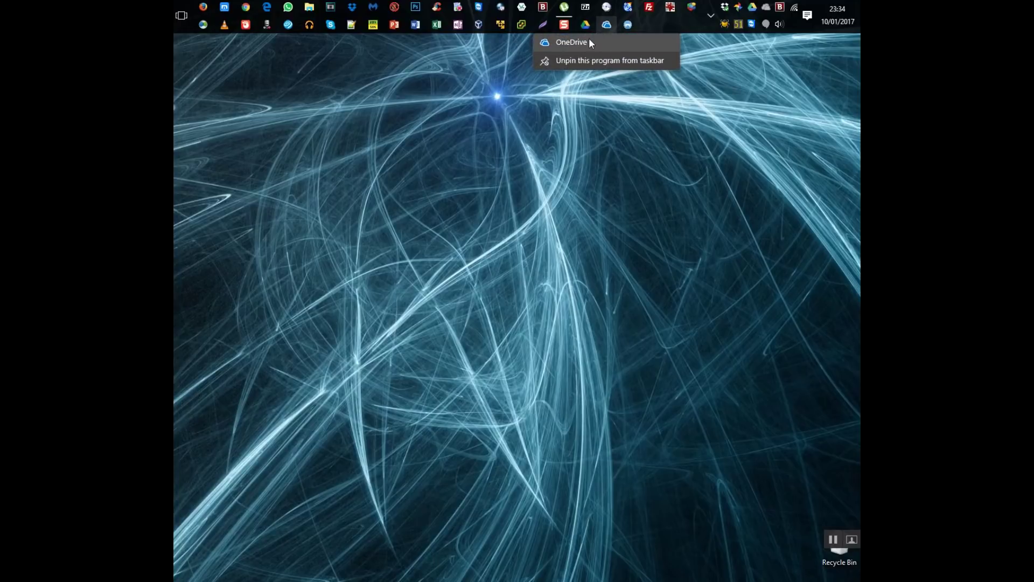
pyautogui.click(590, 41)
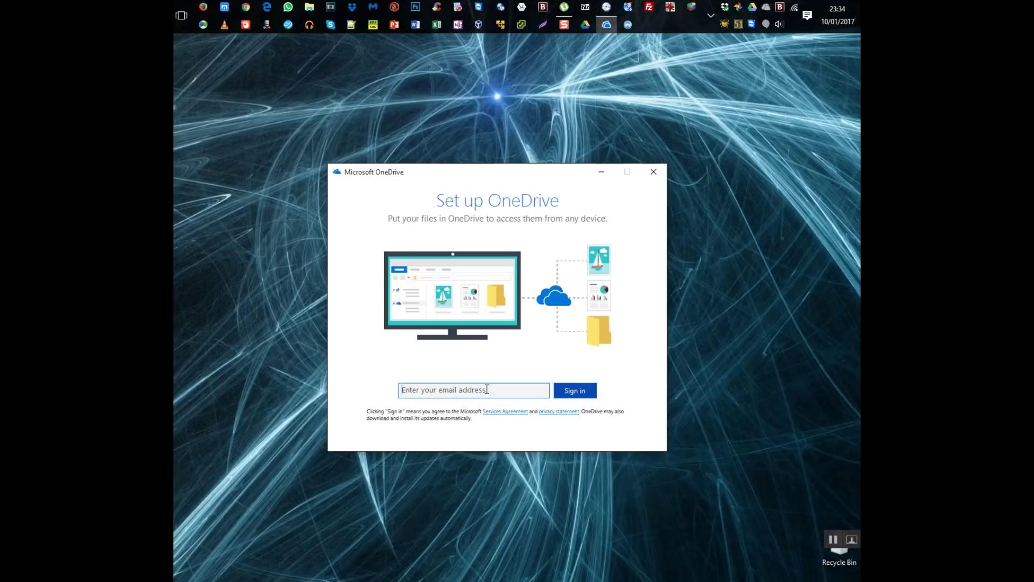
pyautogui.press('Return')
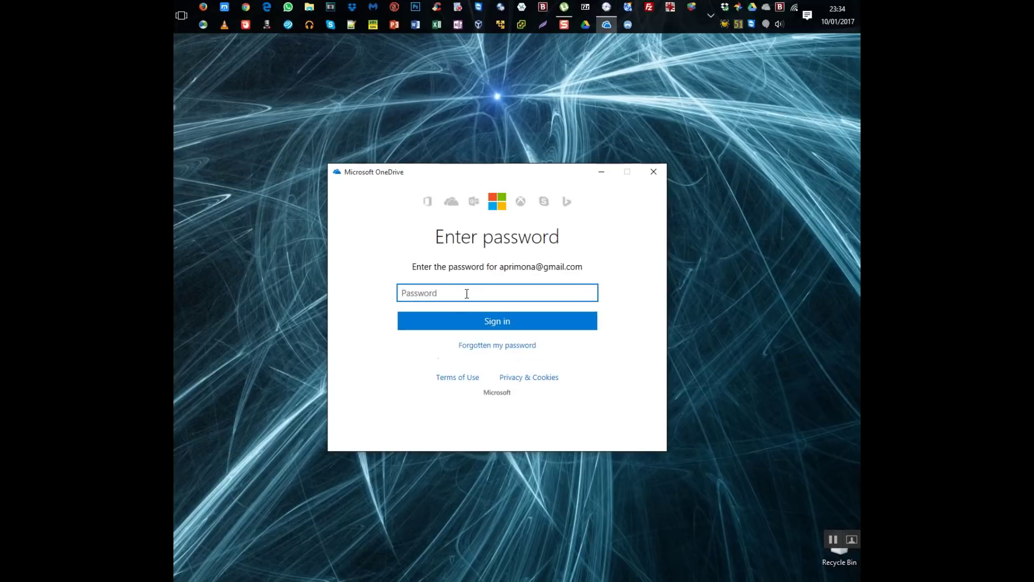
# Step: Enter the password and authenticator code, then choose a different OneDrive folder location
pyautogui.write('••••••••••')
pyautogui.press('Tab')
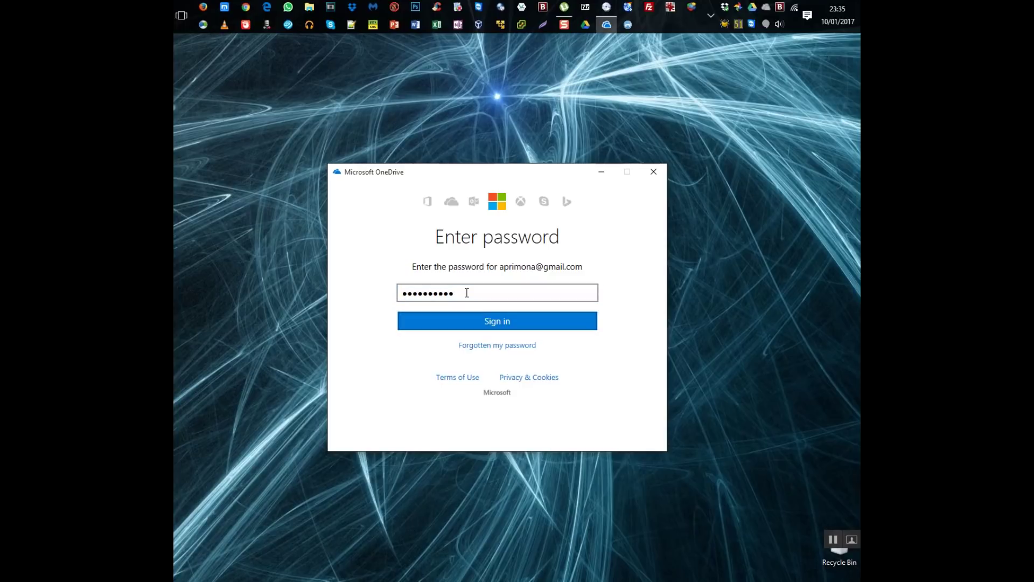
pyautogui.click(491, 329)
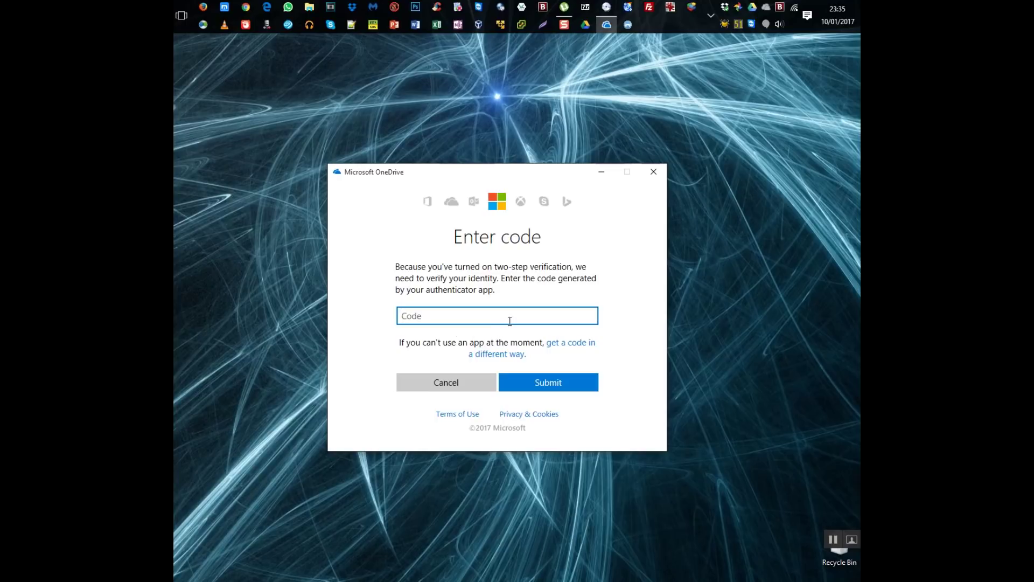
pyautogui.press('Return')
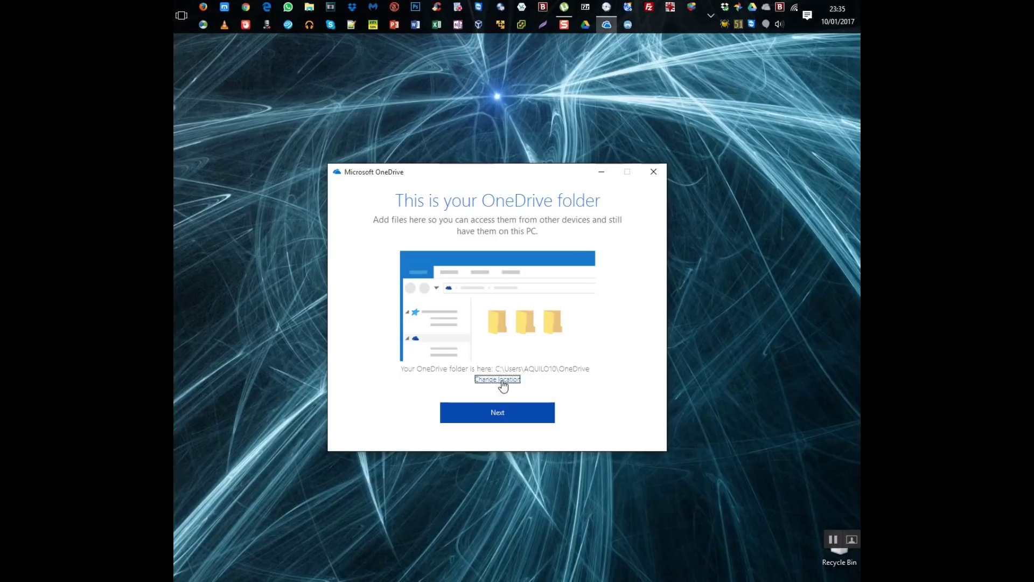
pyautogui.click(501, 380)
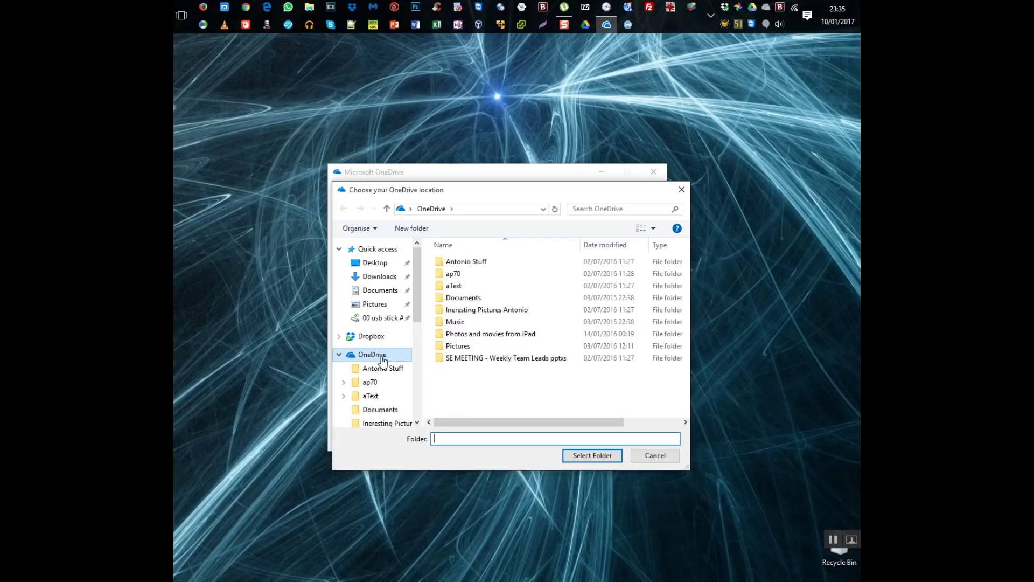
pyautogui.click(485, 210)
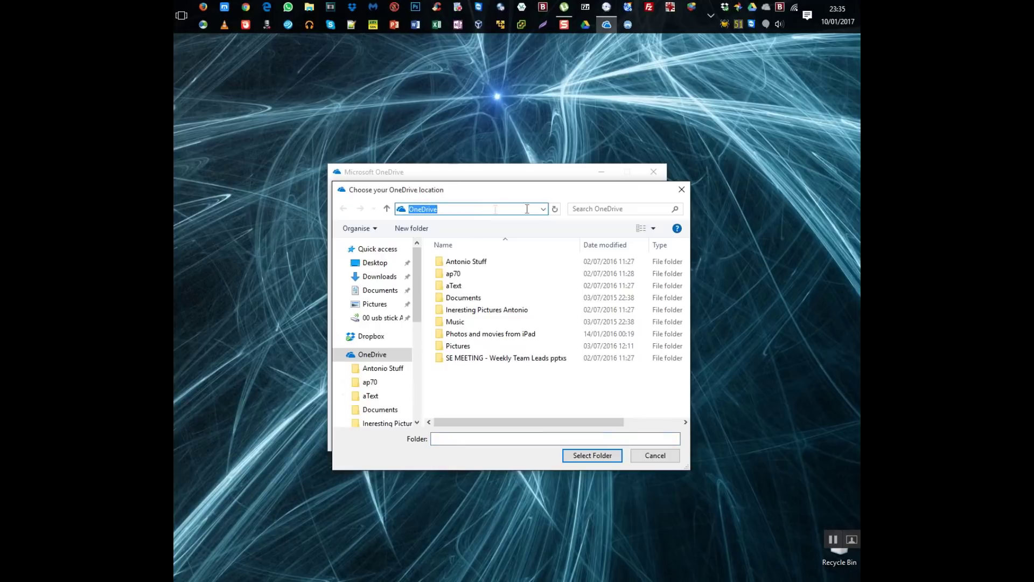
pyautogui.click(544, 209)
pyautogui.click(435, 217)
pyautogui.click(387, 210)
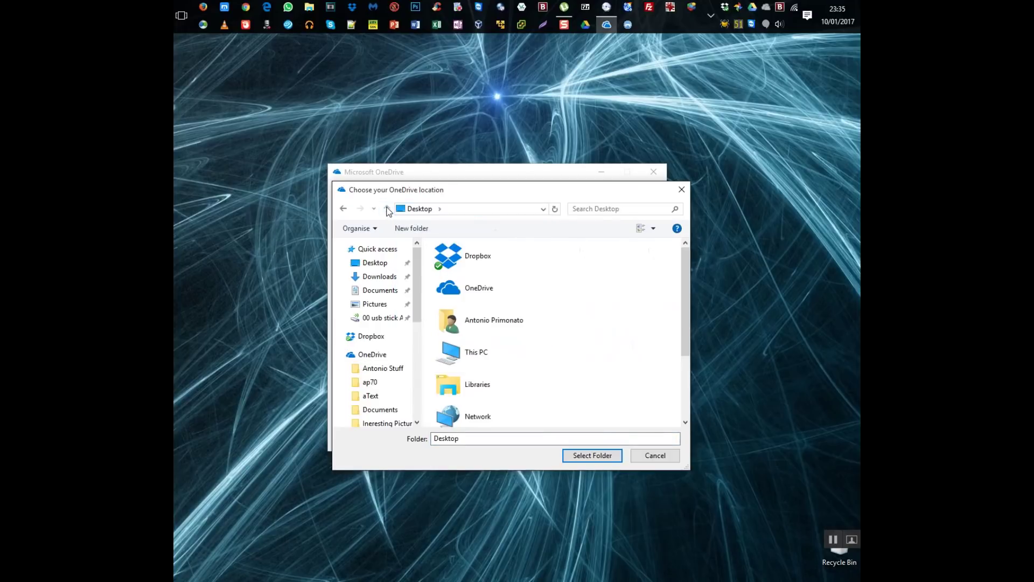
pyautogui.doubleClick(461, 355)
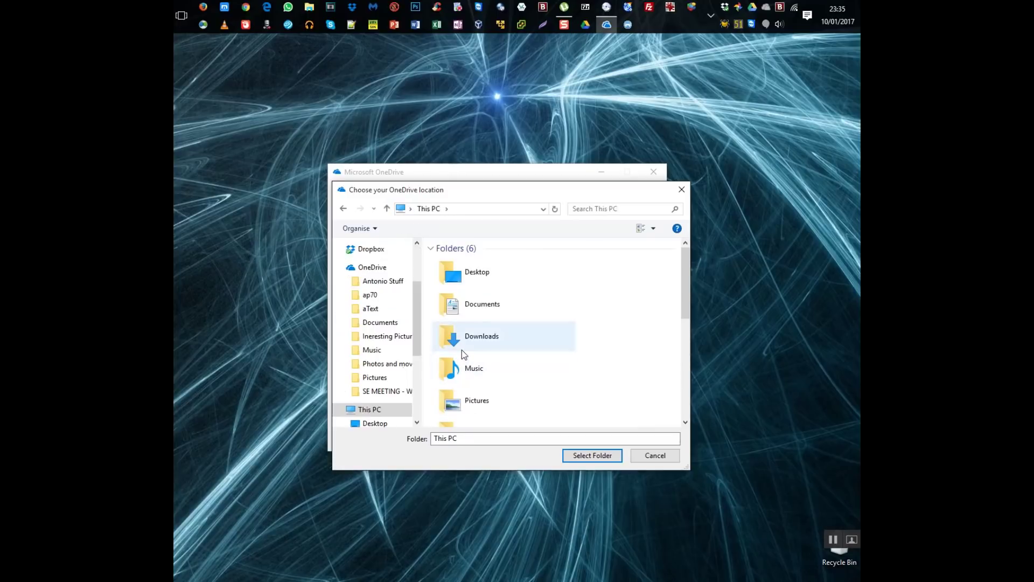
pyautogui.scroll(-5, 461, 355)
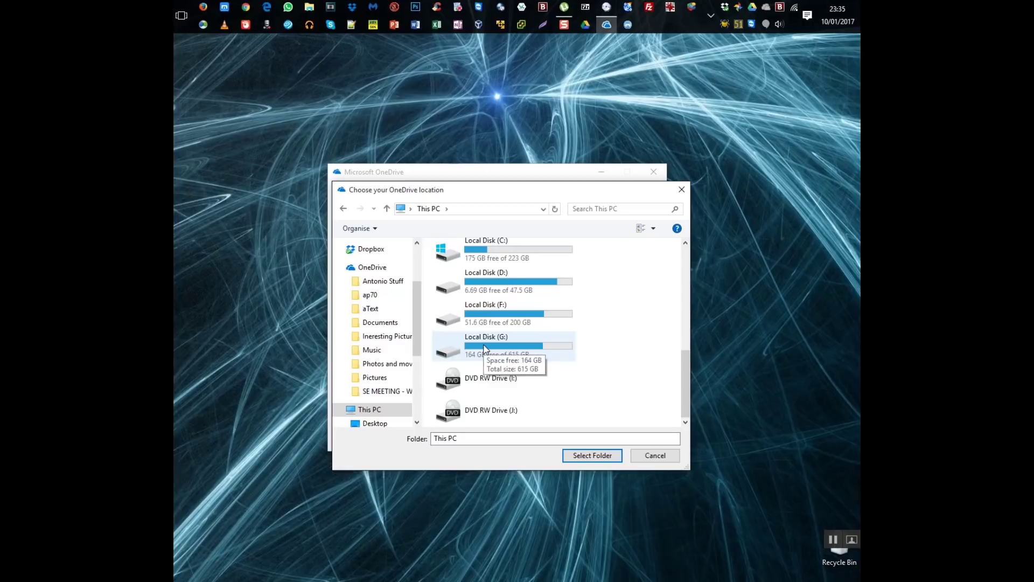
pyautogui.doubleClick(484, 347)
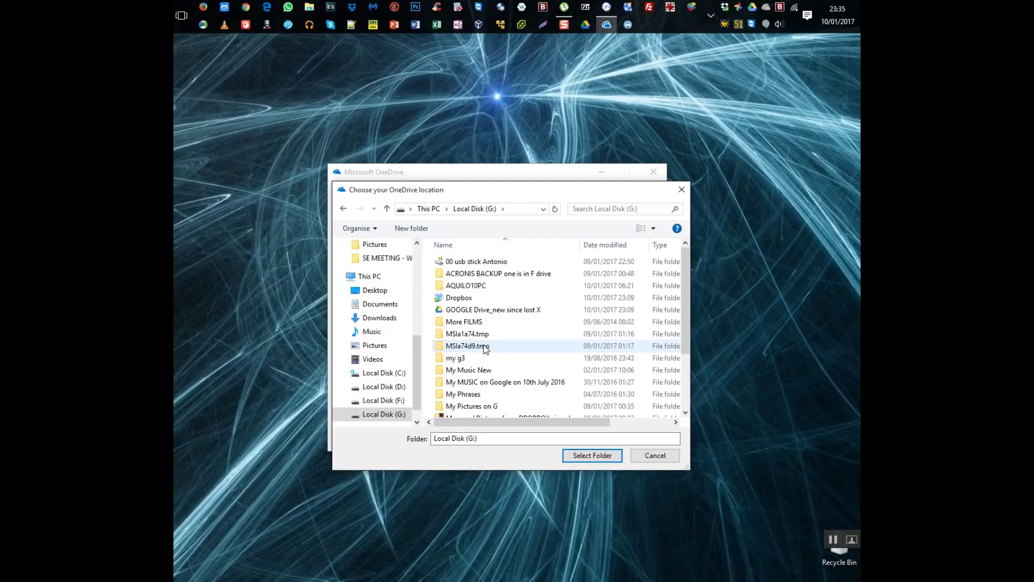
pyautogui.scroll(-2, 484, 347)
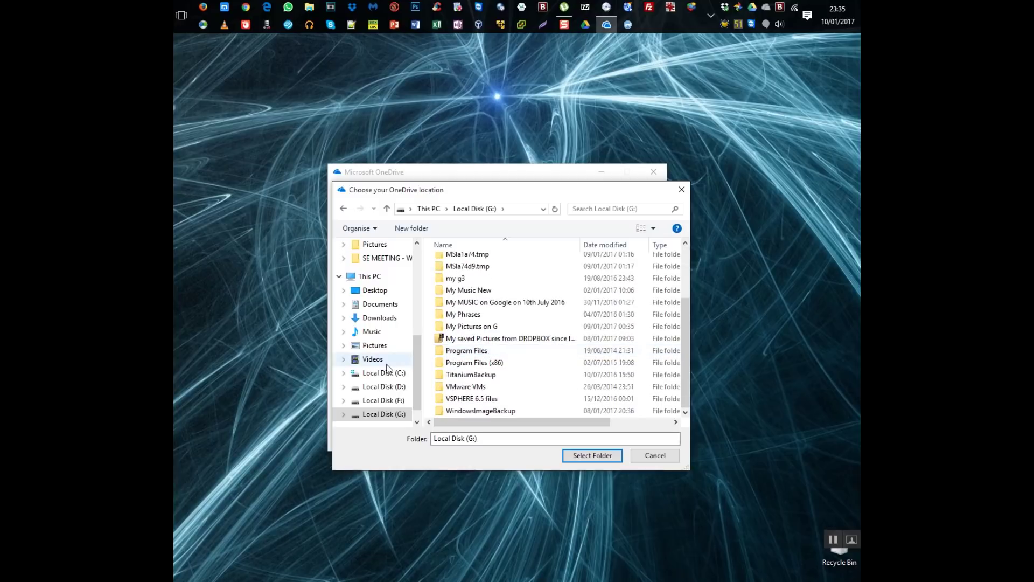
pyautogui.click(377, 403)
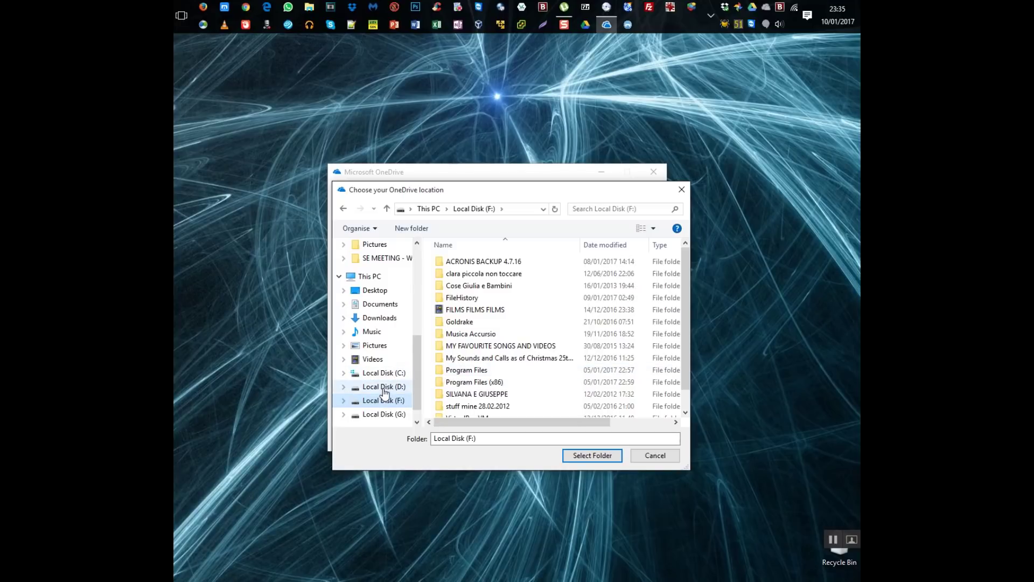
pyautogui.click(384, 387)
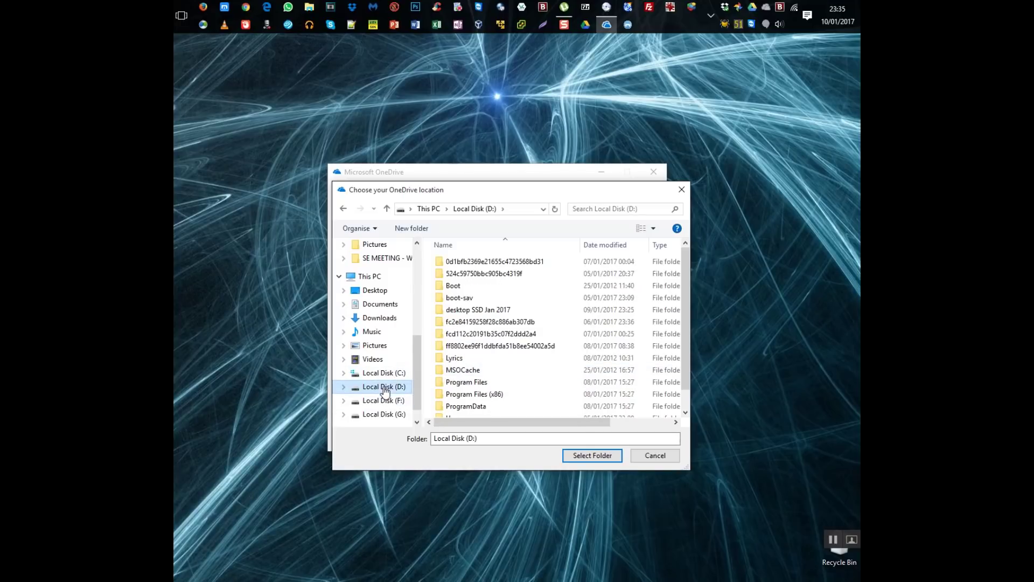
pyautogui.click(391, 373)
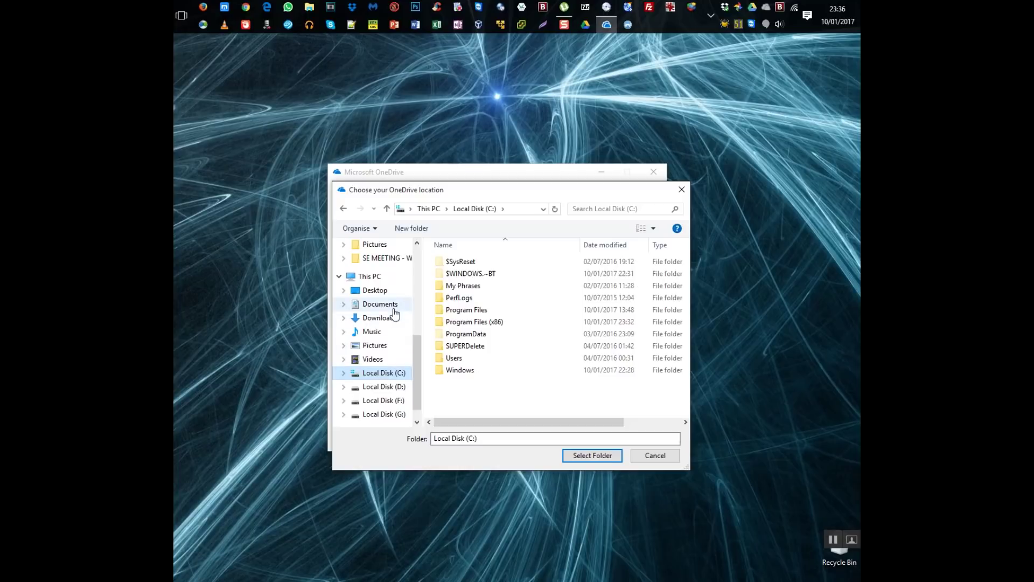
pyautogui.scroll(2, 395, 313)
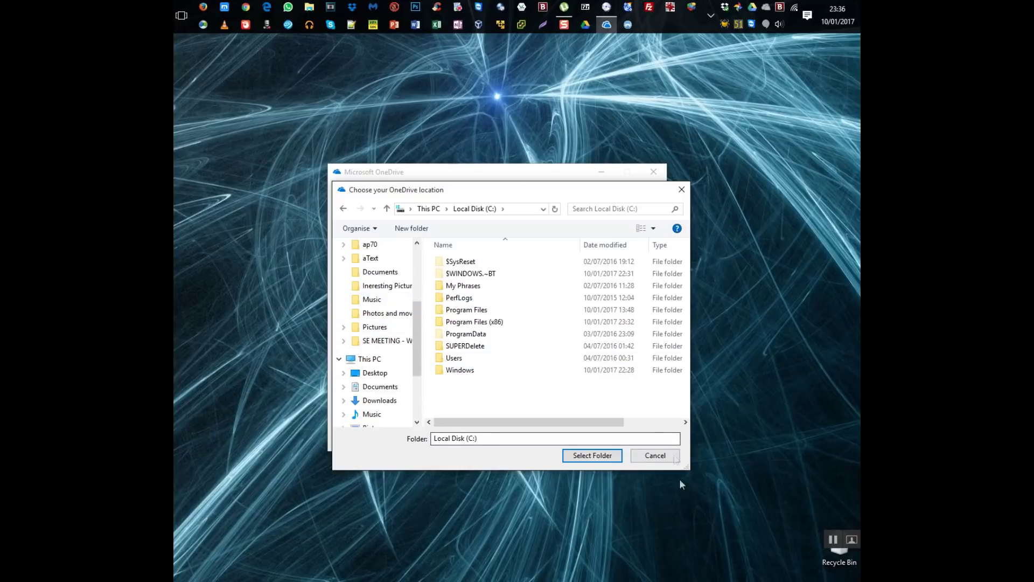
pyautogui.click(670, 457)
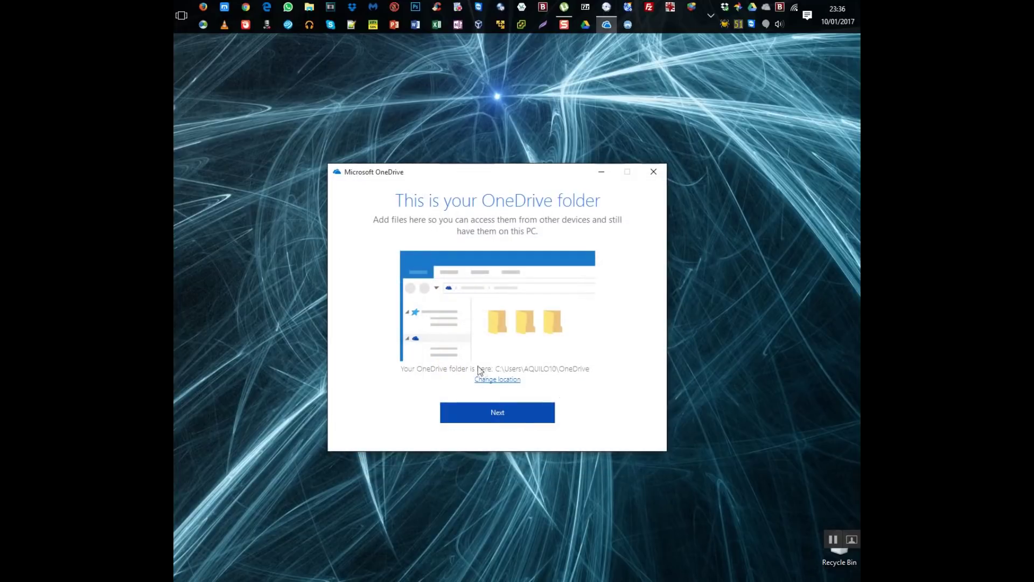
pyautogui.click(497, 413)
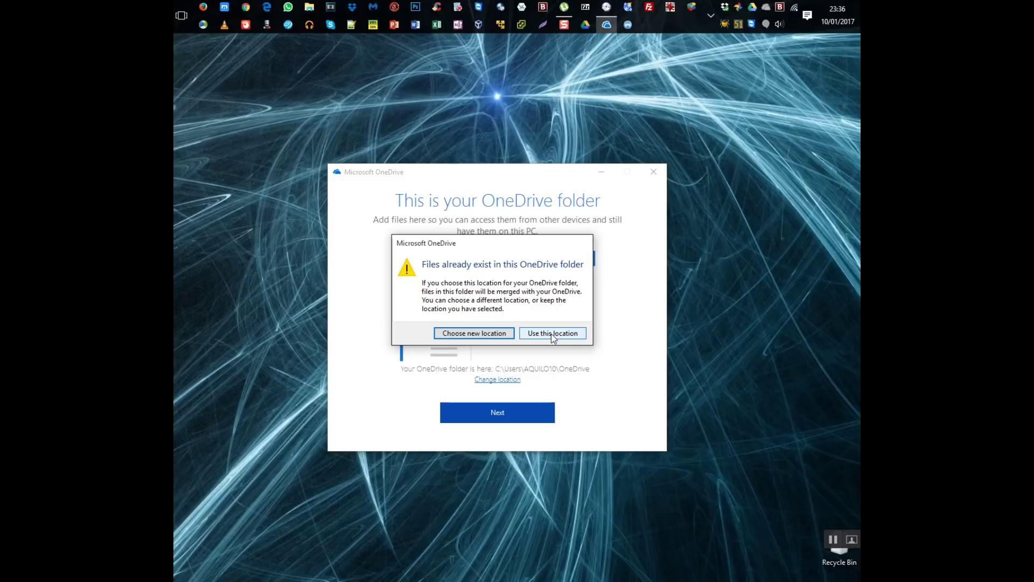
# Step: Use the existing OneDrive folder location, merging its files and syncing all folders (1.5 GB)
pyautogui.click(553, 335)
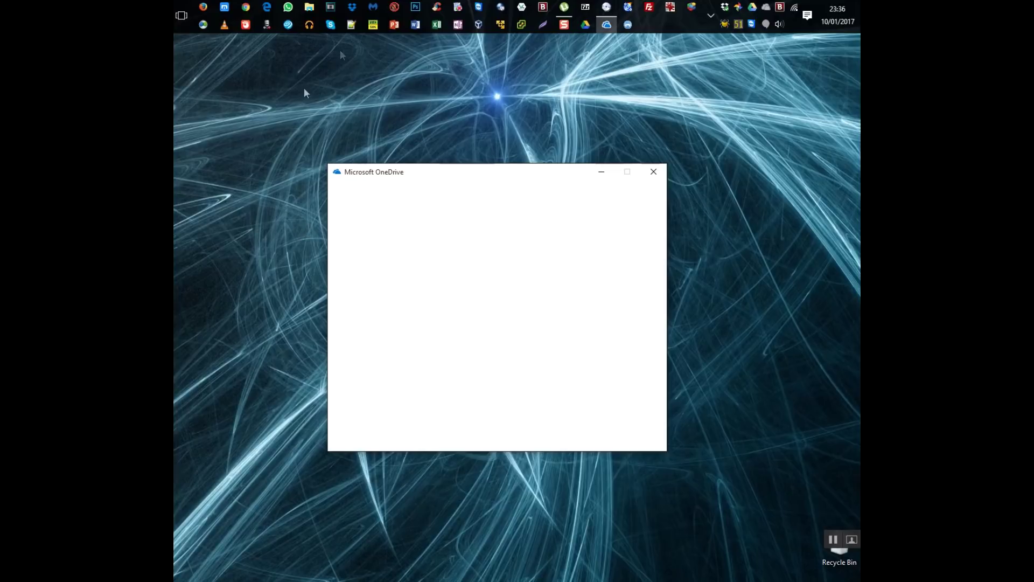
pyautogui.click(310, 8)
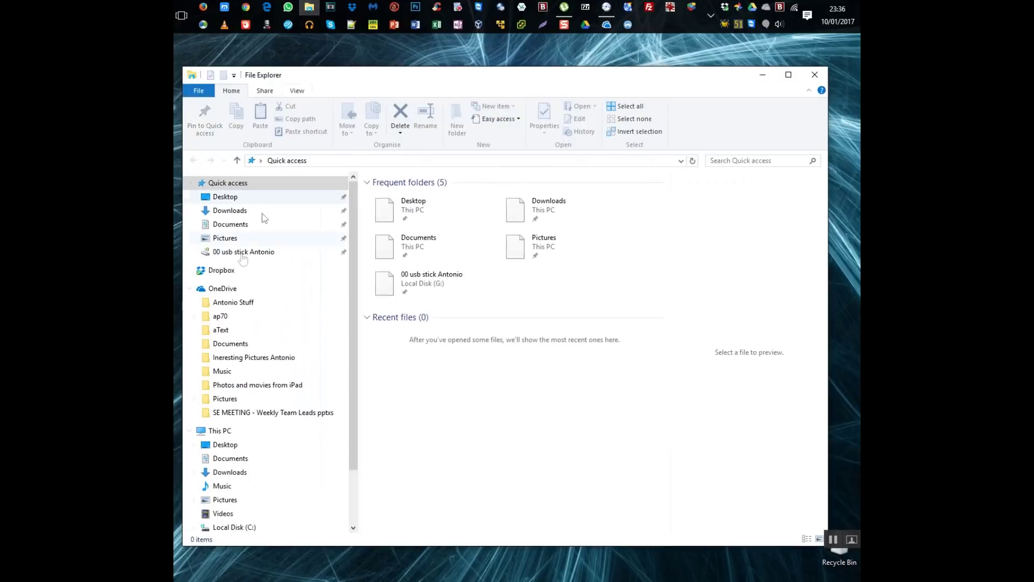
# Step: Stay on the basic plan, go through the welcome pages, and open the OneDrive folder
pyautogui.click(222, 289)
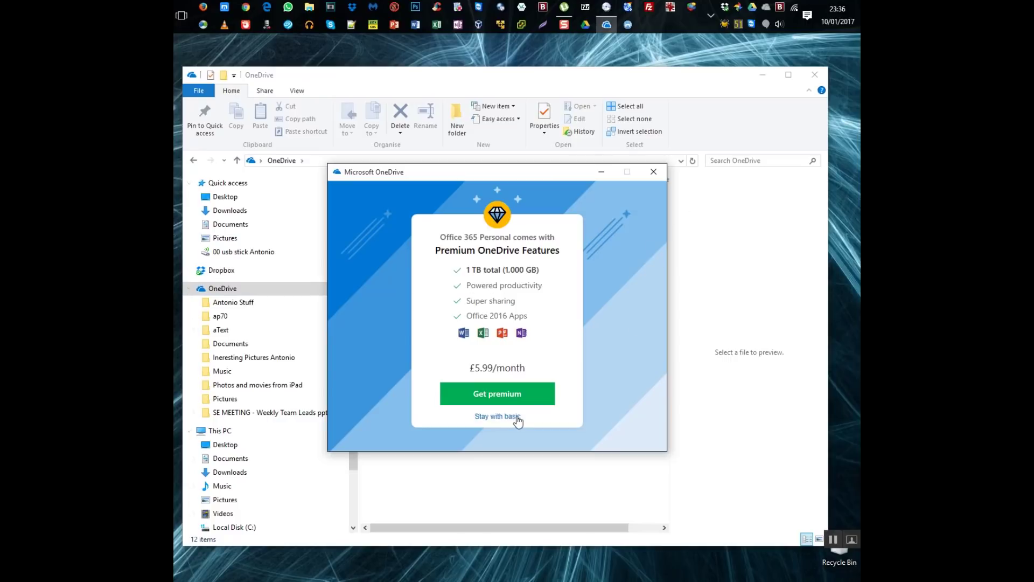
pyautogui.click(497, 415)
pyautogui.click(626, 431)
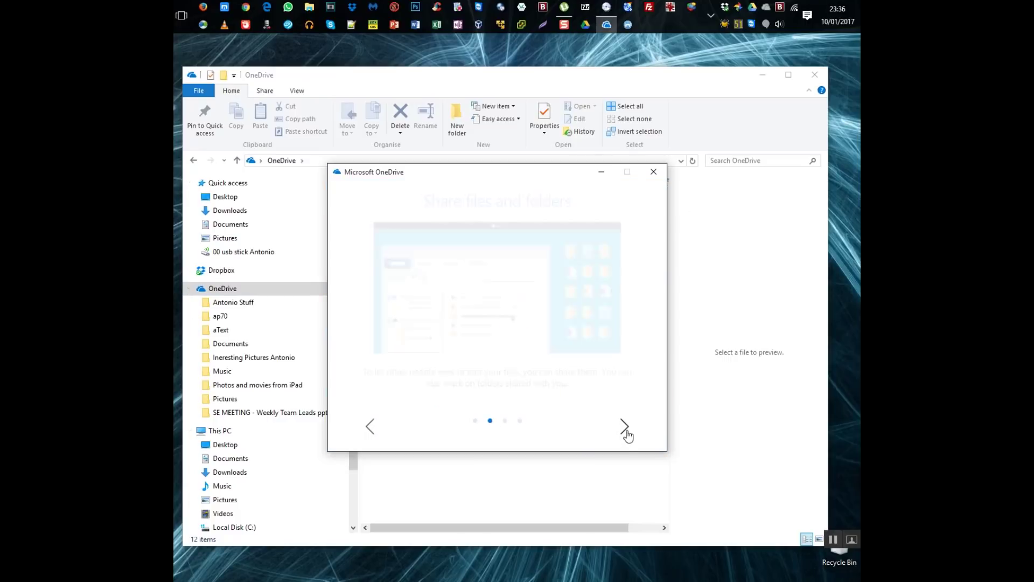
pyautogui.click(626, 431)
pyautogui.click(626, 431)
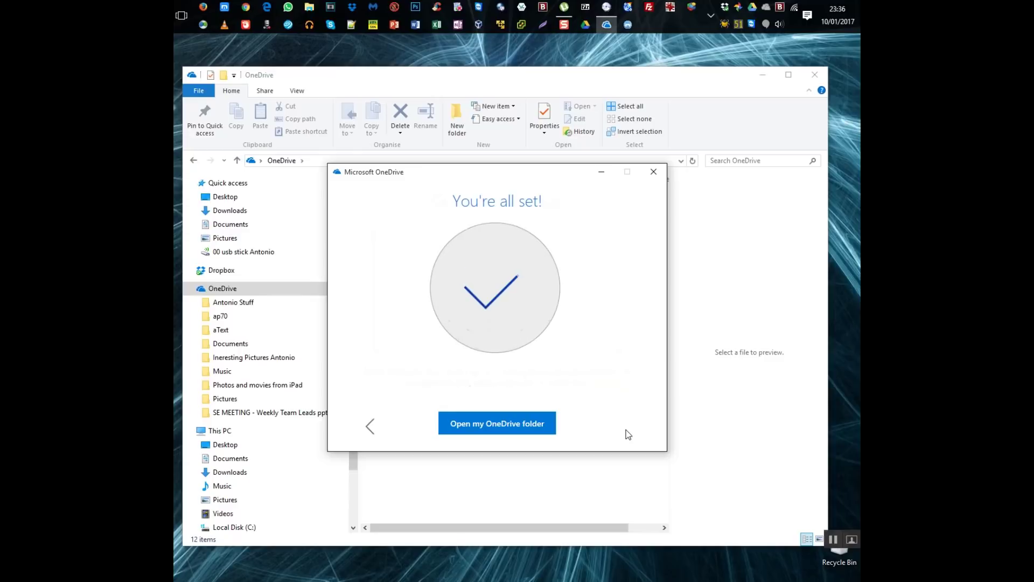
pyautogui.click(485, 427)
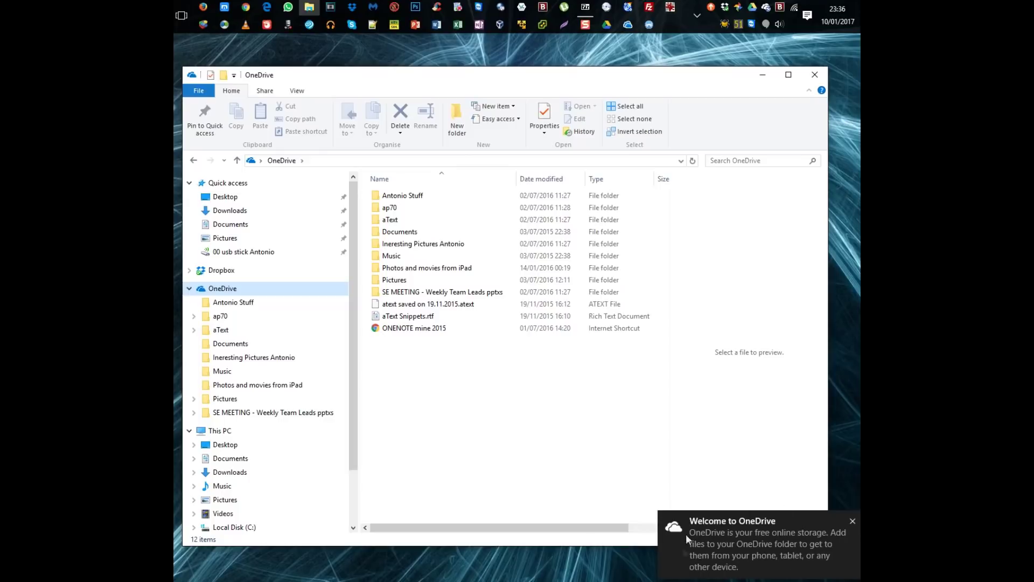
# Step: Dismiss the Welcome to OneDrive notification and close File Explorer once folders like DD-WRT Backup appear
pyautogui.click(755, 555)
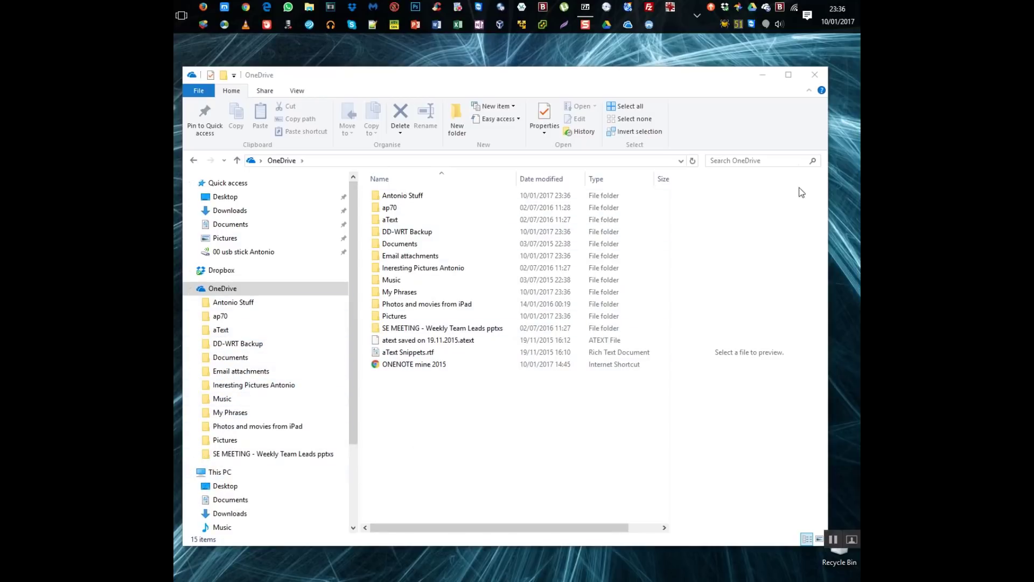
pyautogui.click(815, 74)
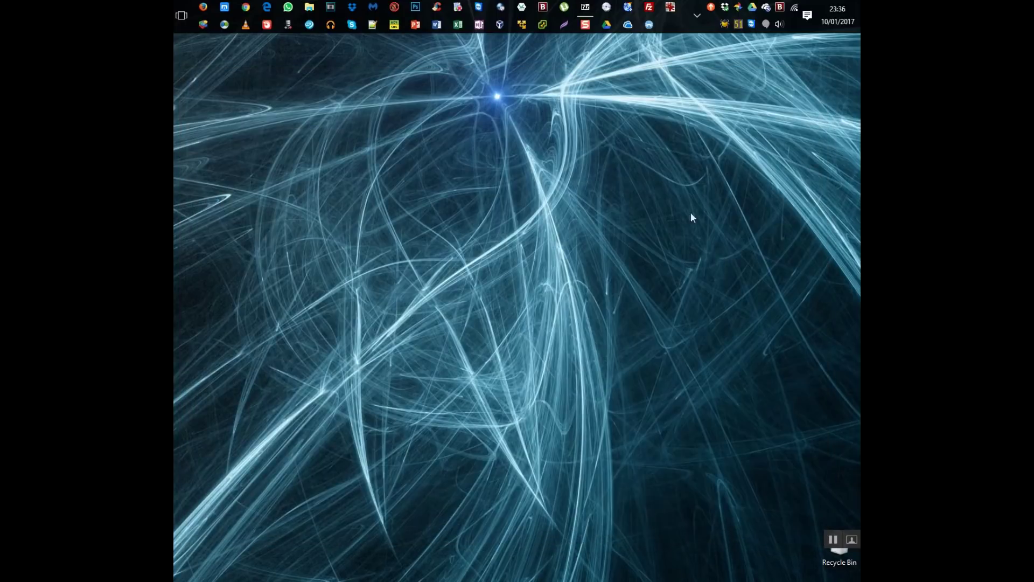
pyautogui.moveTo(770, 10)
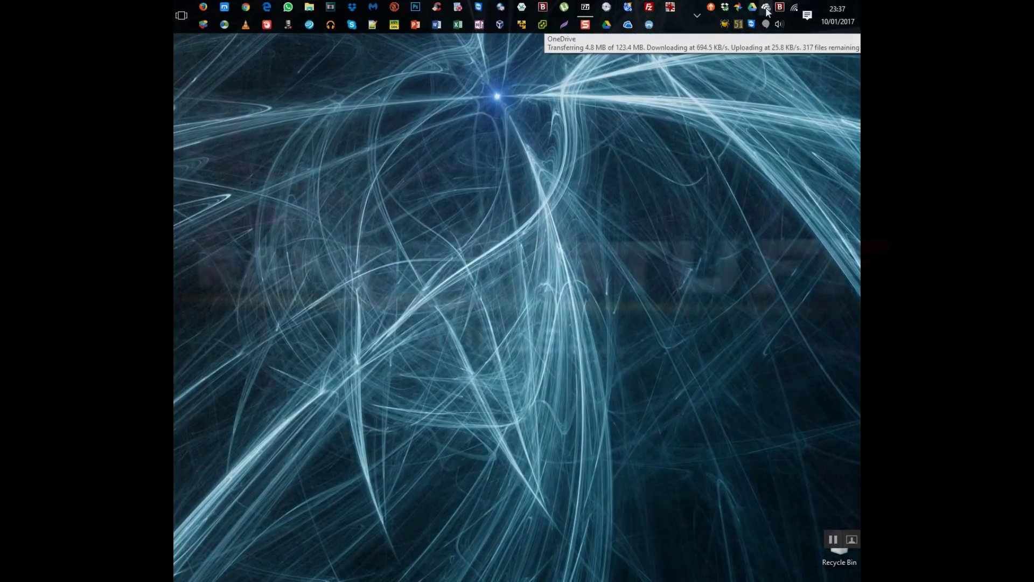